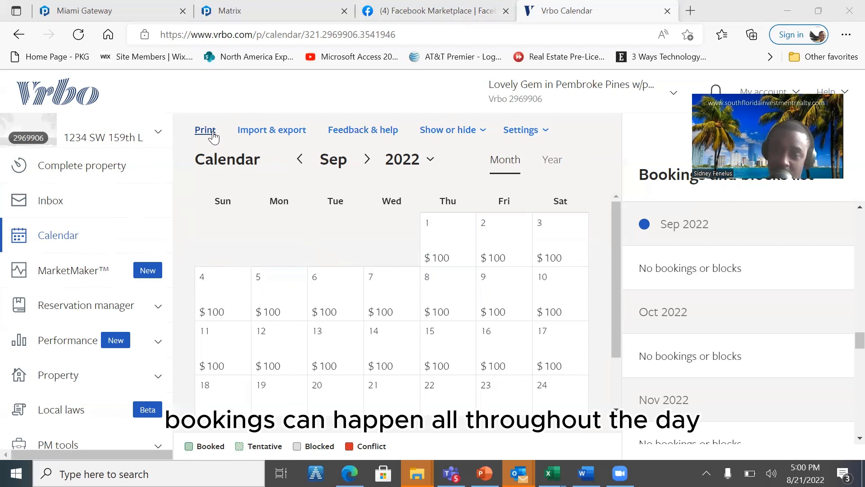
- Review the import and export options for syncing the property calendar with other booking sites
left_click(270, 132)
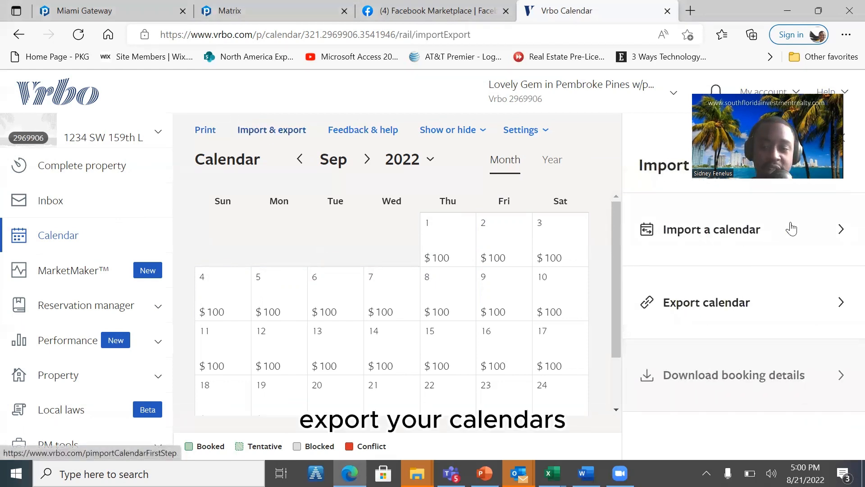
left_click(820, 232)
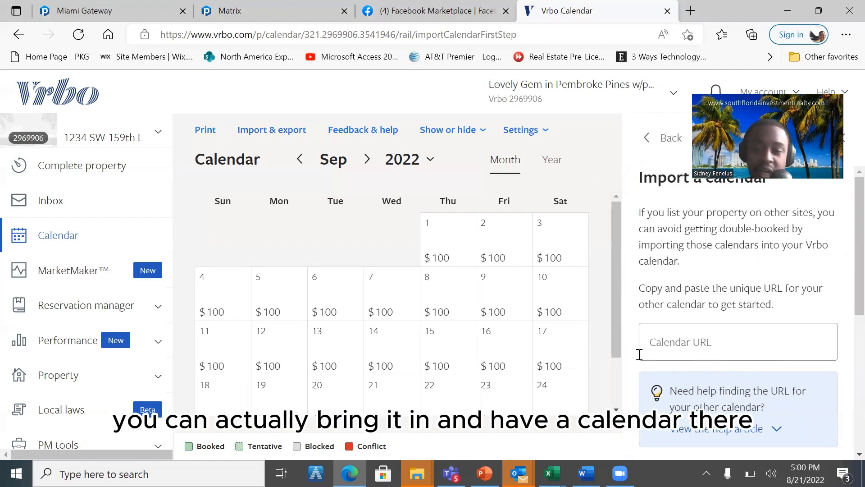
left_click(669, 146)
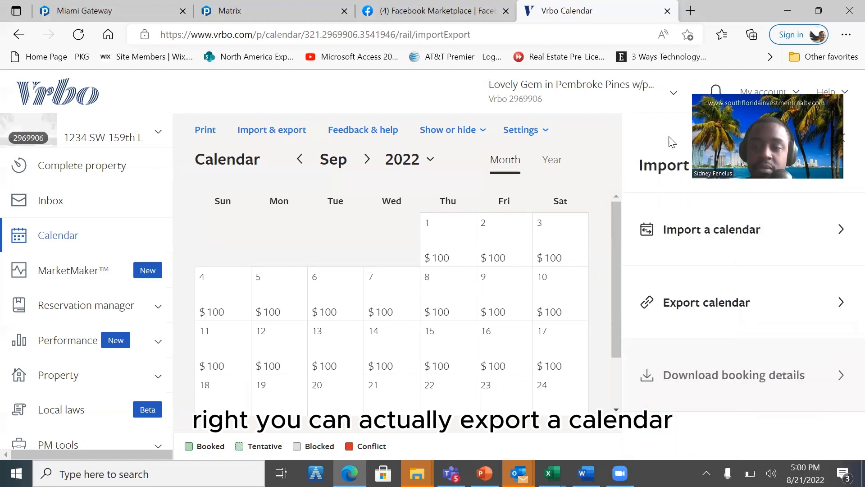
left_click(738, 306)
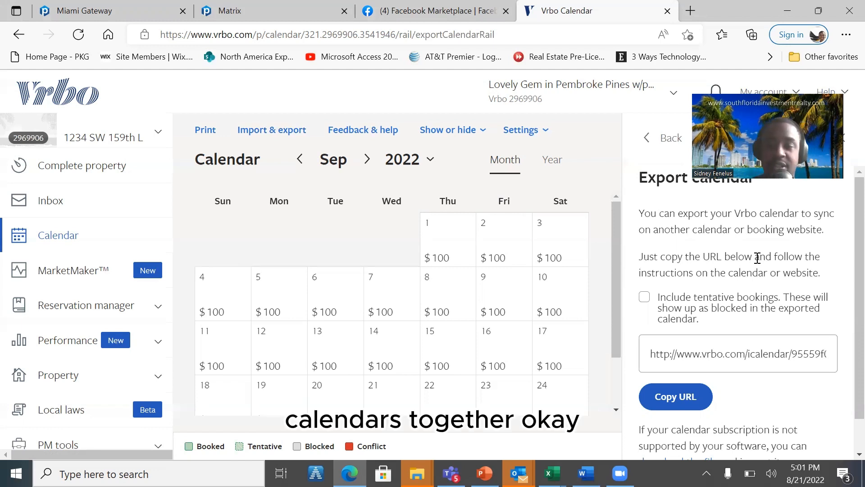
left_click(666, 136)
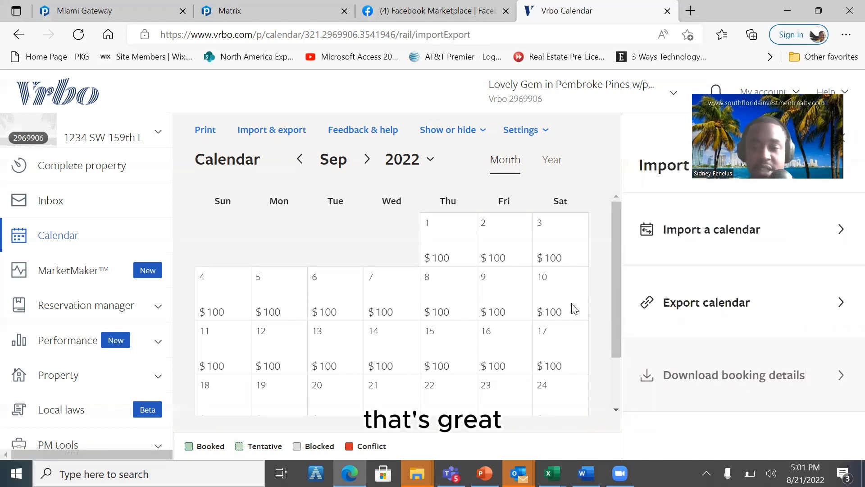
- Examine the calendar's feedback form, its show-or-hide display options and the list of available settings
left_click(372, 134)
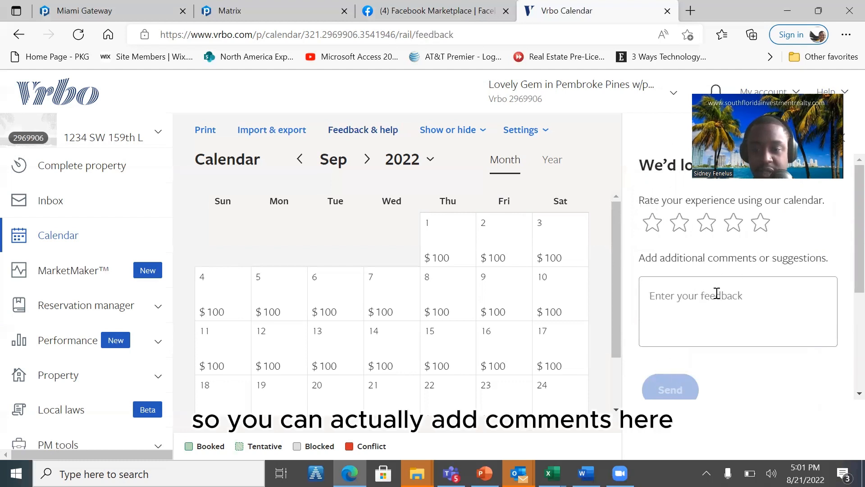
left_click(455, 138)
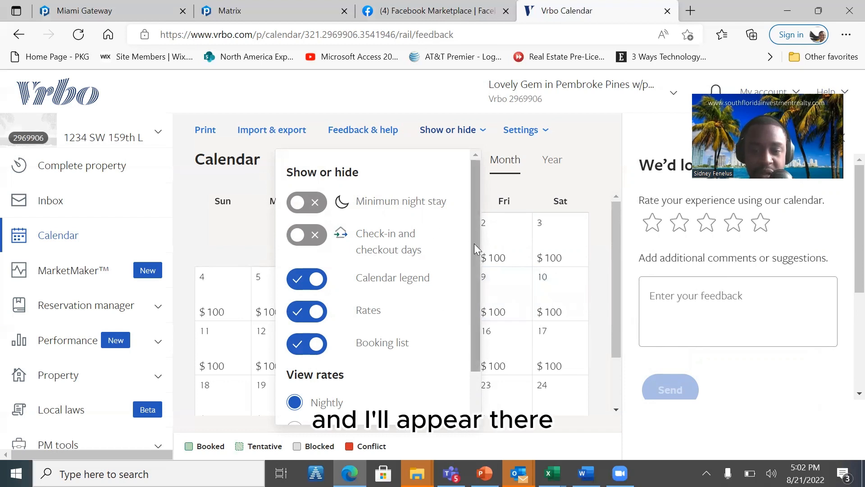
scroll(474, 243, "down", 1)
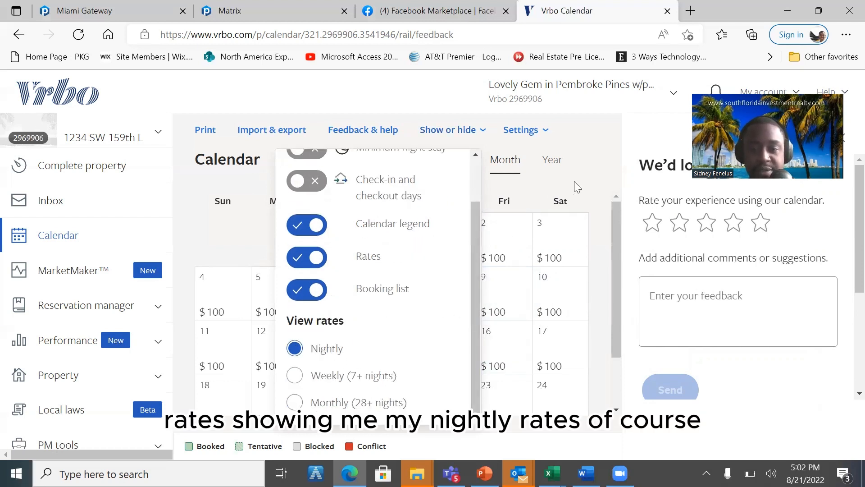
left_click(598, 177)
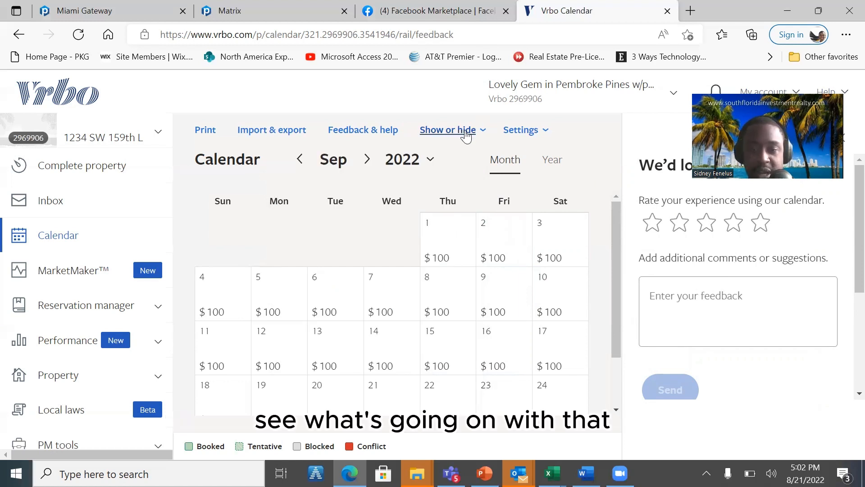
left_click(518, 137)
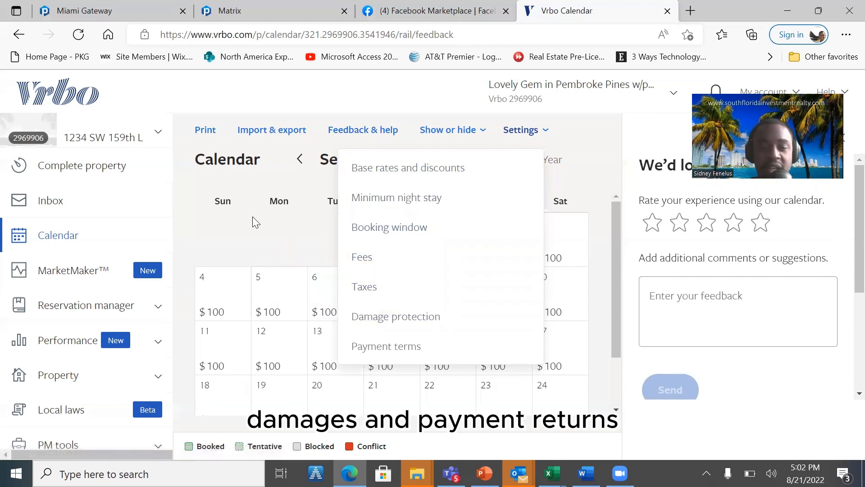
left_click(240, 215)
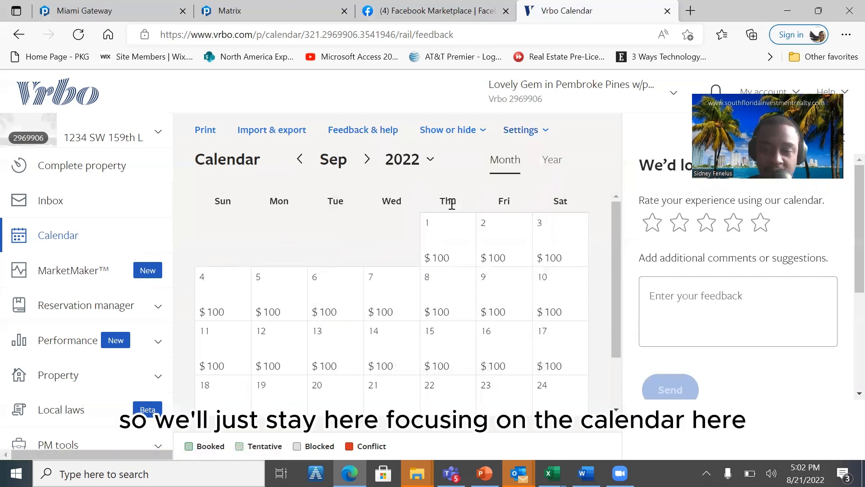
- Select the date range from September 1 to September 8, 2022 on the calendar
left_click(442, 258)
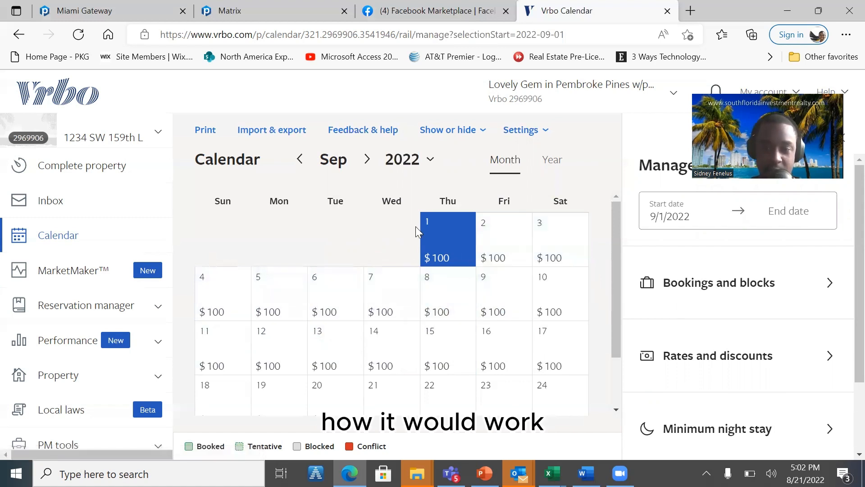
left_click(447, 242)
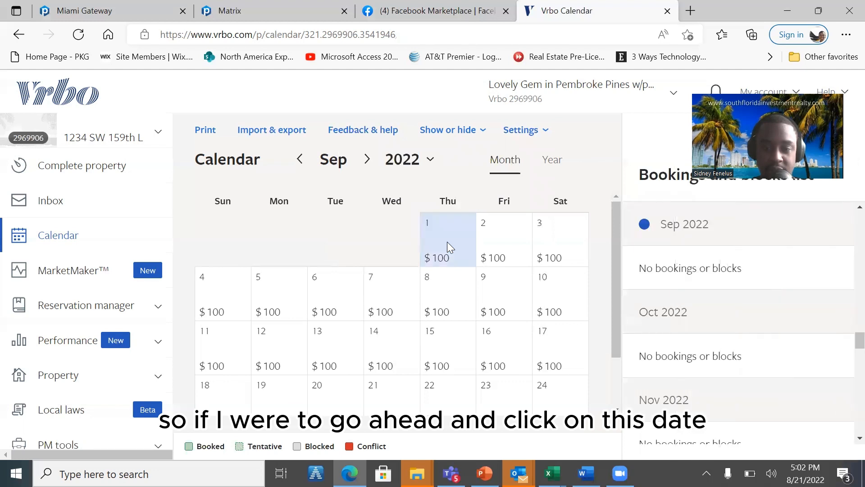
left_click(447, 241)
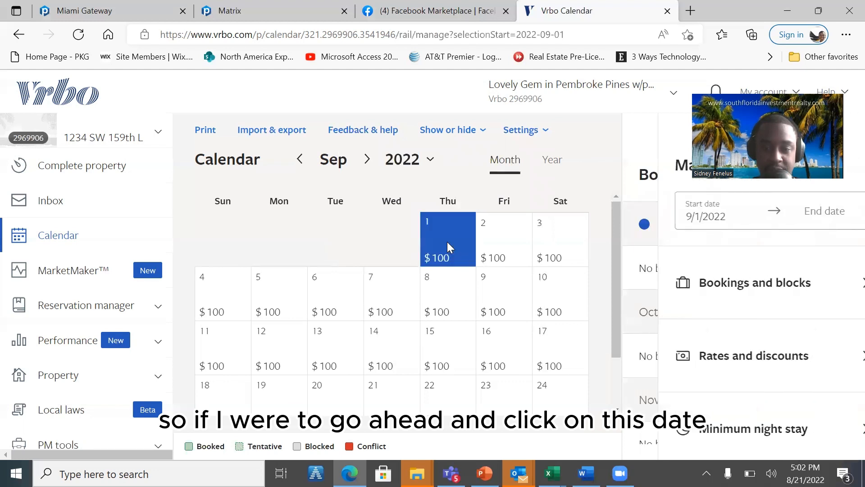
left_click(435, 284)
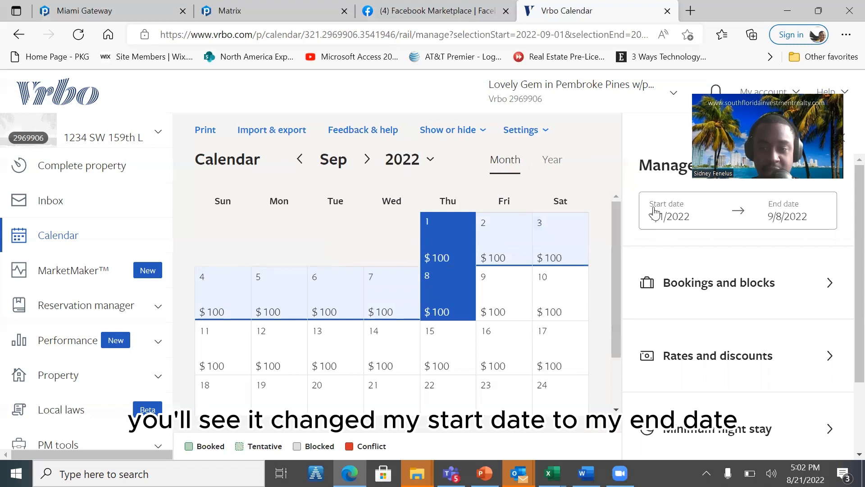
- Open a new booking form for the selected dates, examine its guest fields and payment options, and return to bookings and blocks
left_click(778, 282)
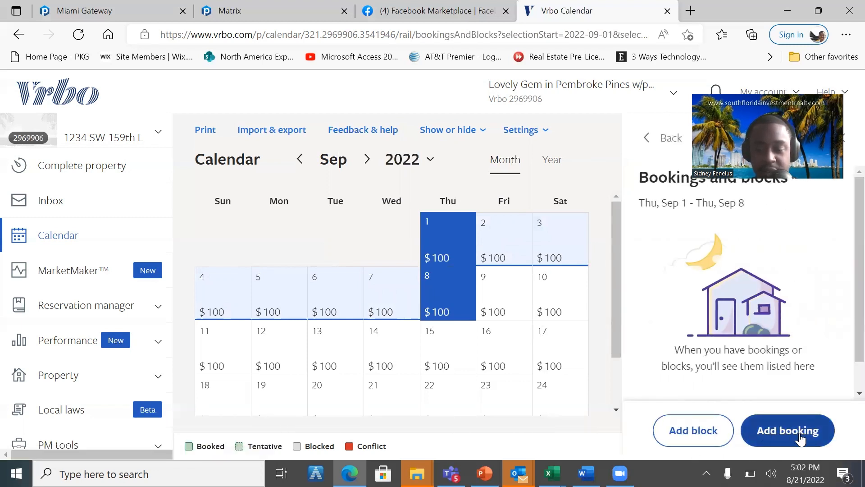
left_click(756, 428)
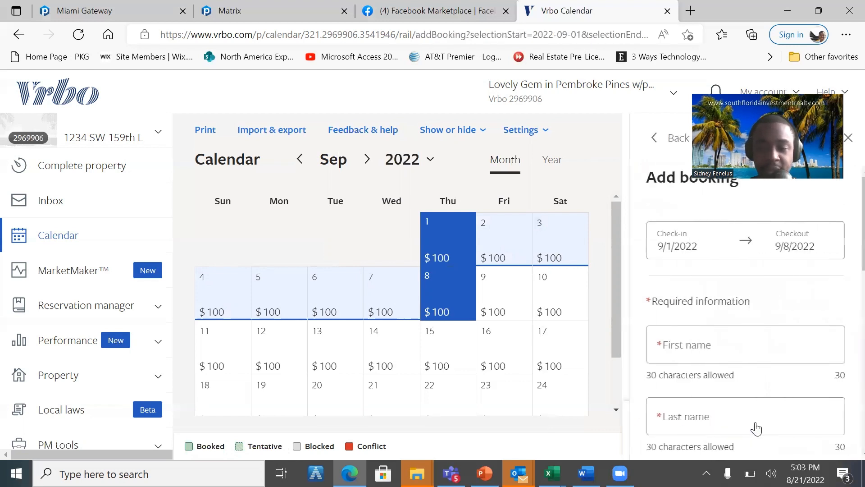
left_click_drag(855, 256, 843, 424)
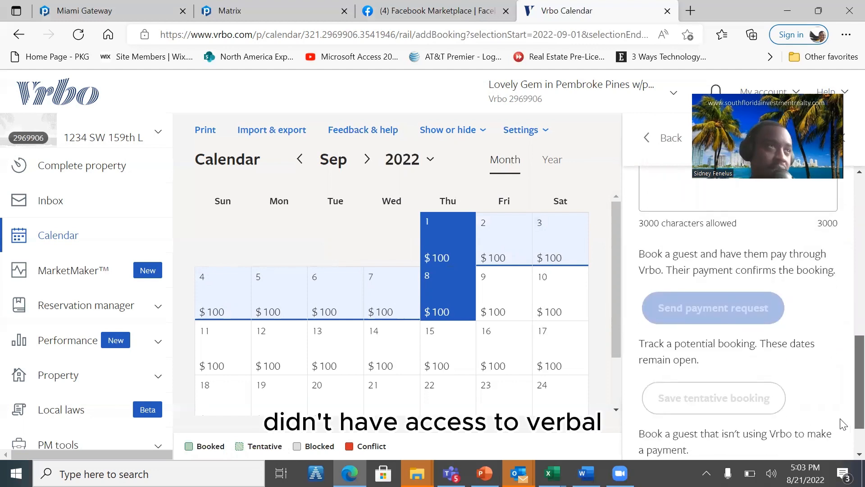
scroll(843, 423, "down", 1)
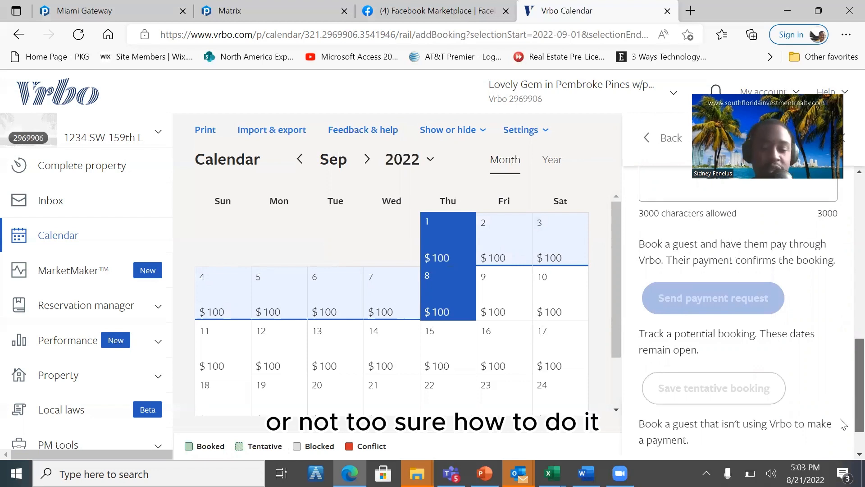
scroll(845, 430, "down", 1)
scroll(846, 444, "down", 1)
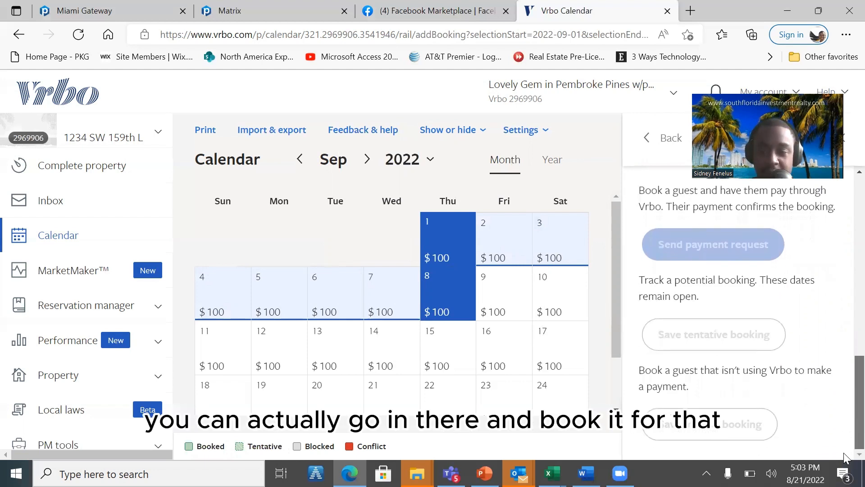
scroll(845, 383, "up", 5)
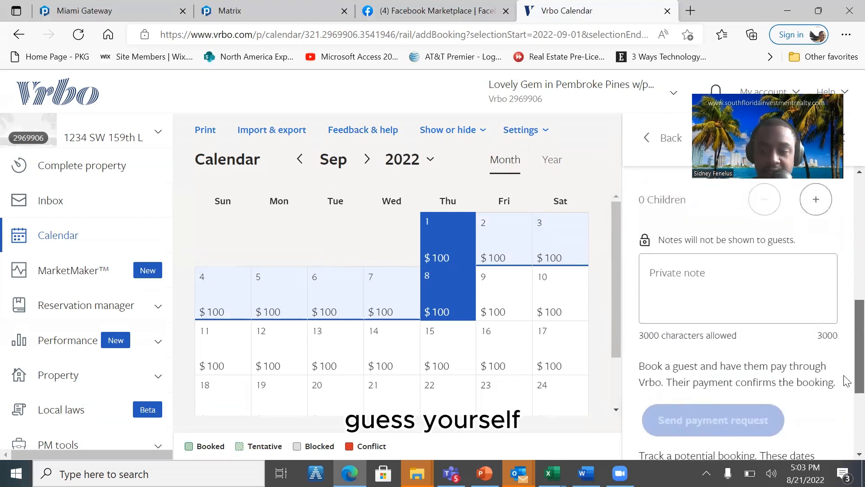
scroll(845, 373, "up", 10)
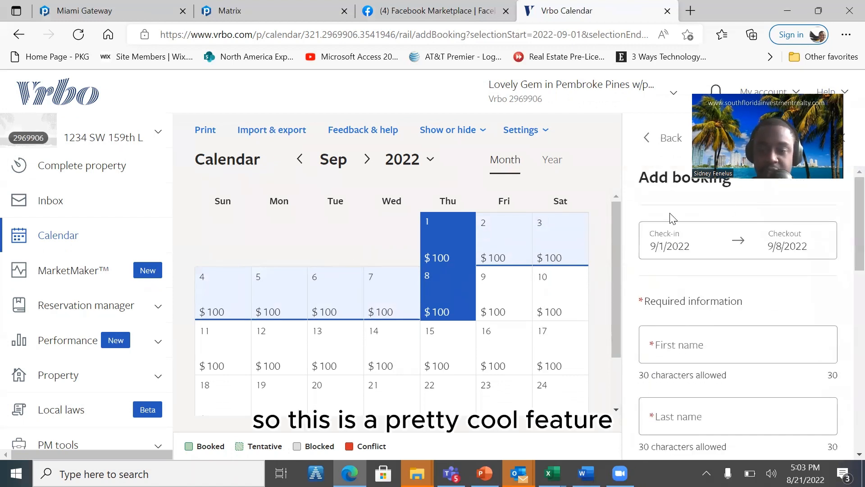
left_click(666, 142)
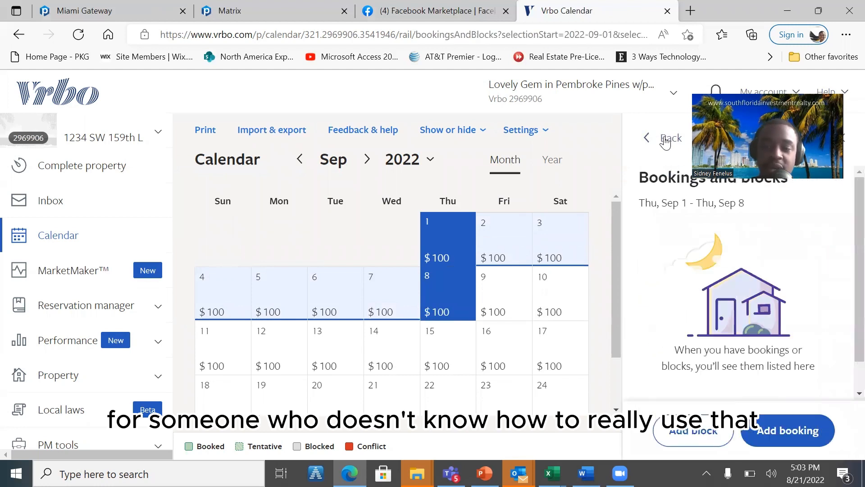
- Block September 1 to September 8, 2022 with the private note "Repair" and save the block
left_click(706, 425)
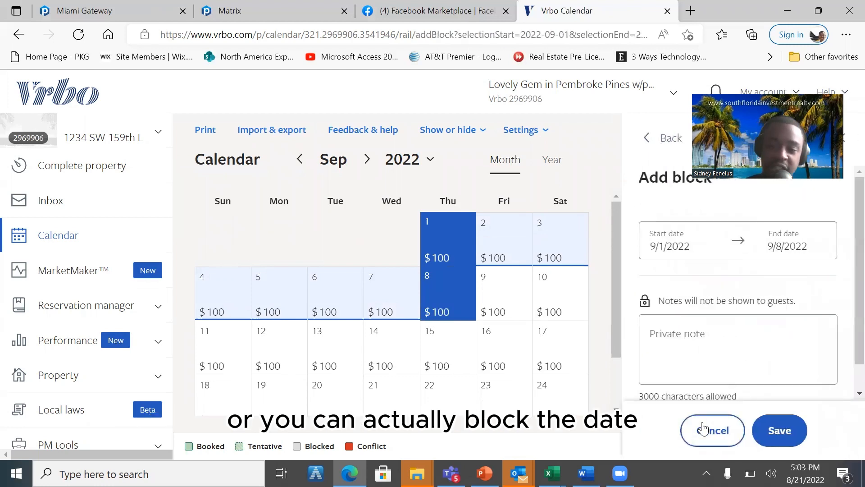
left_click(710, 326)
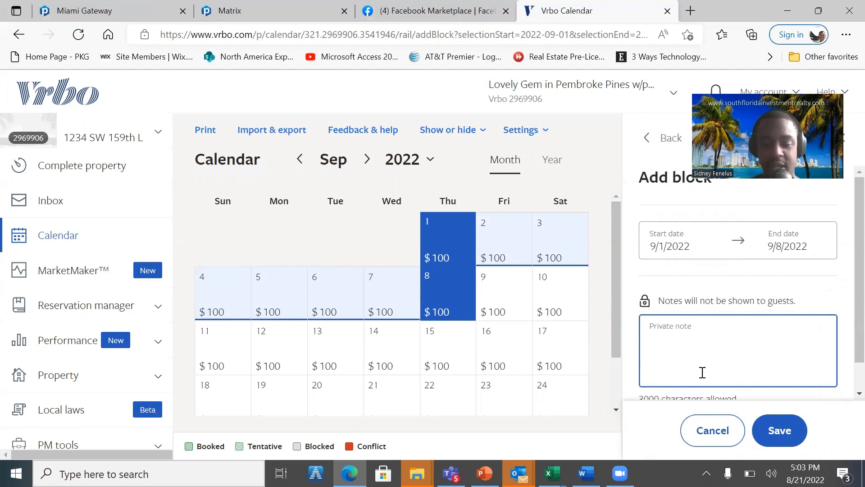
type("M")
key("BackSpace")
type("Repair")
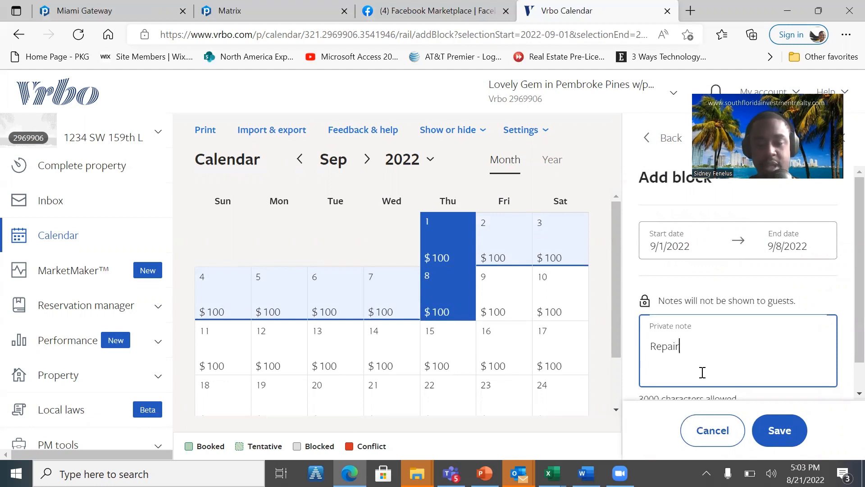
left_click(792, 433)
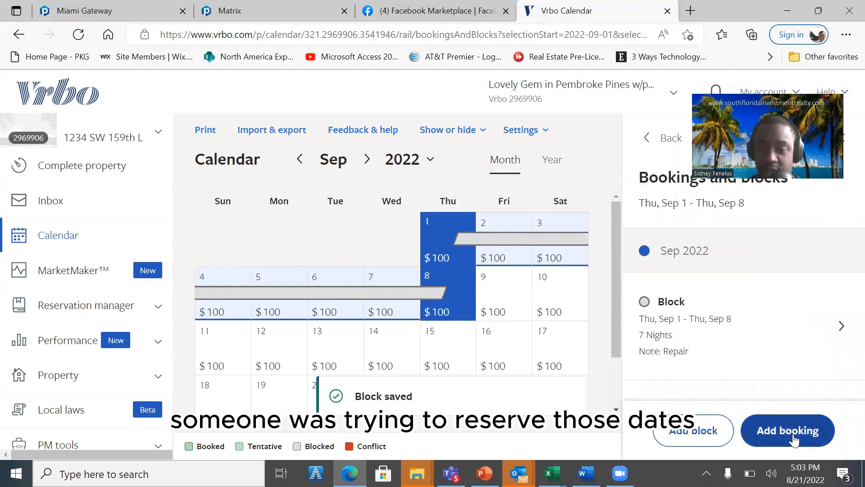
- Open the saved September 1 to September 8 block and delete it
left_click(648, 311)
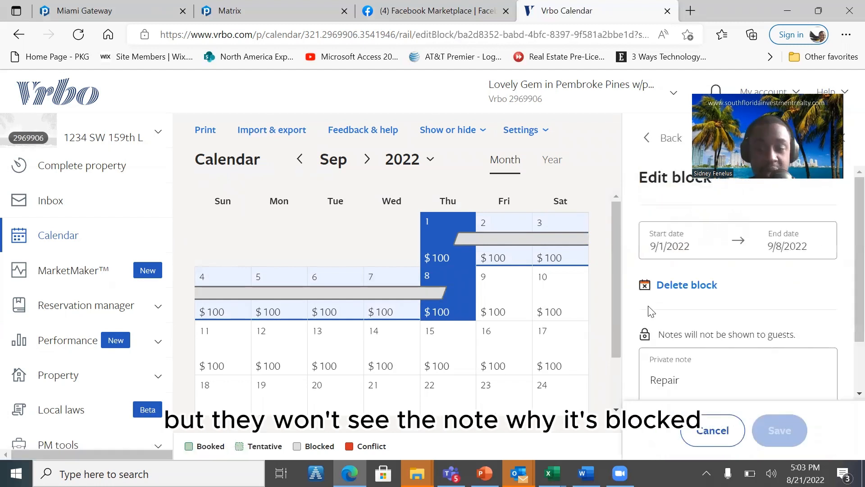
left_click(691, 291)
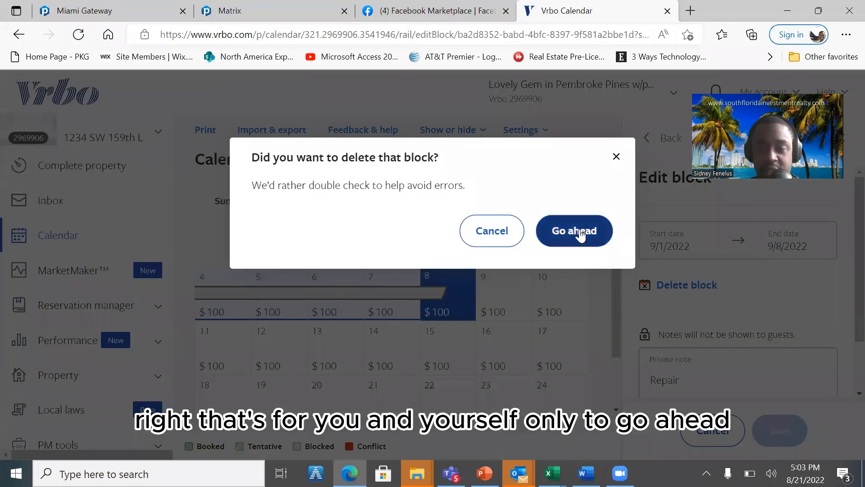
left_click(579, 230)
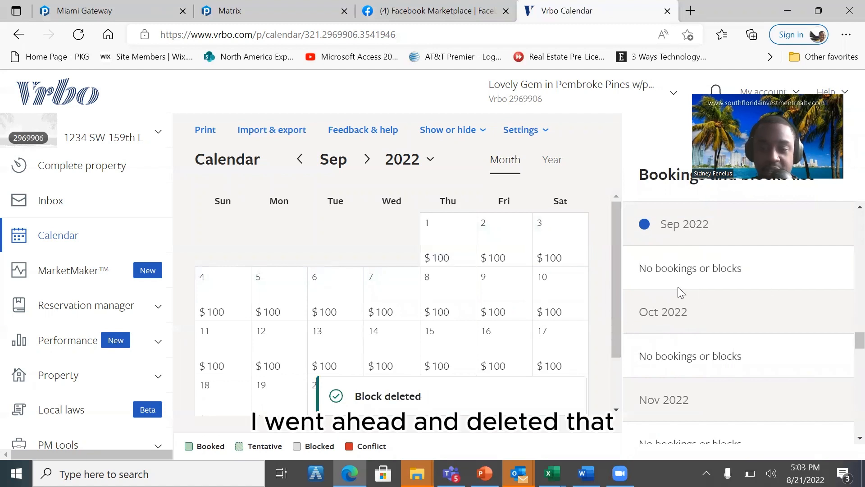
- Start a new block from September 1, 2022 and enter "Repair" as its private note
left_click(440, 224)
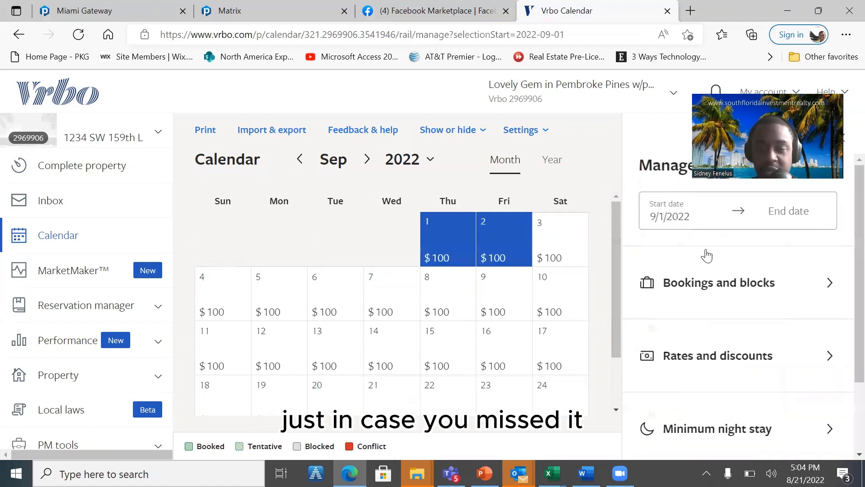
left_click(743, 296)
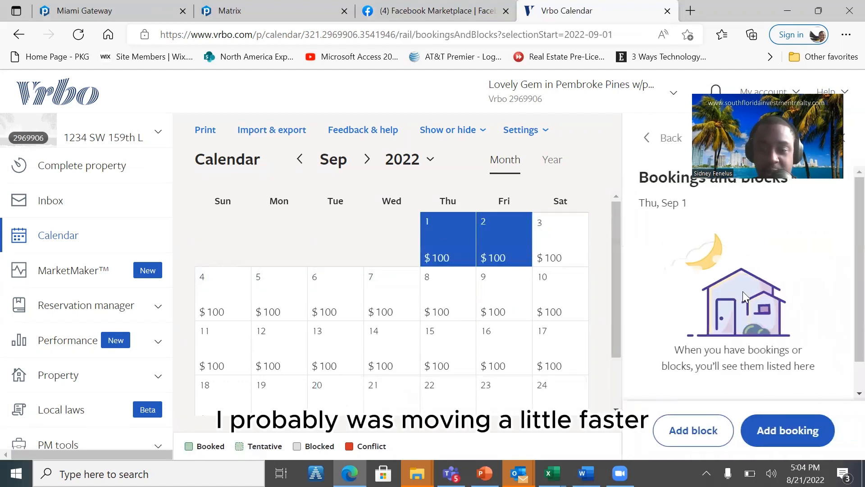
left_click(696, 440)
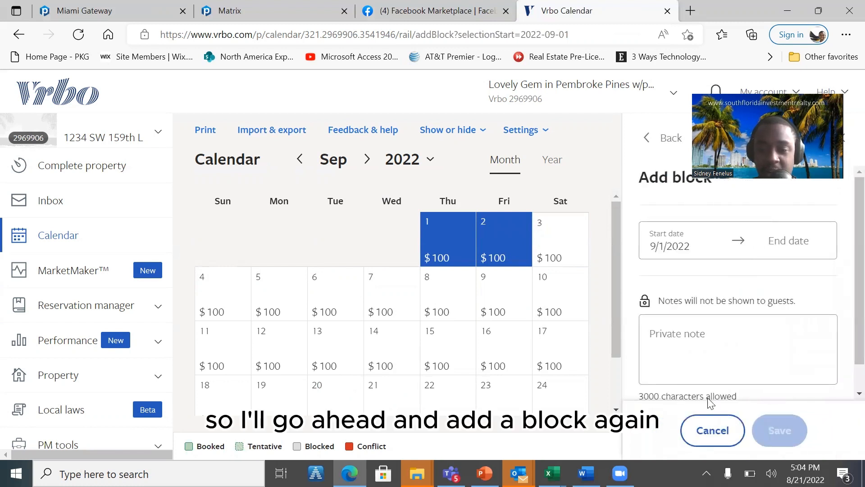
left_click(746, 336)
type("Repair")
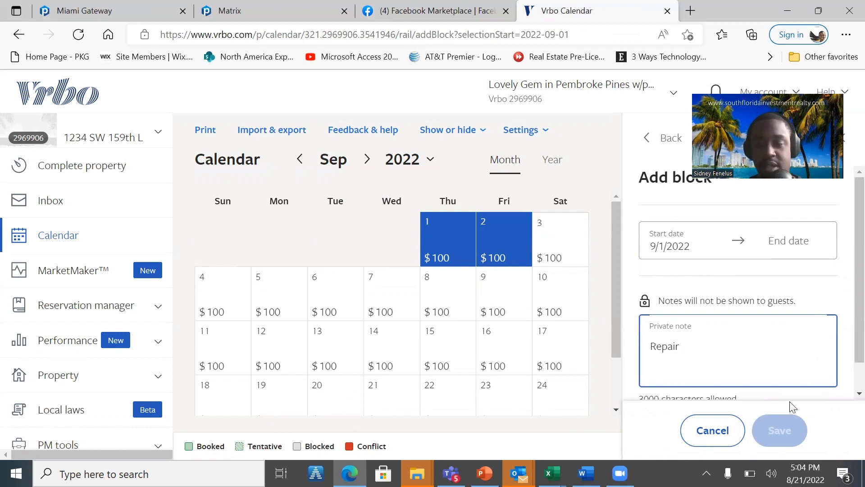
- Set the block's date range to September 1 to September 2, 2022 and save it
left_click(782, 240)
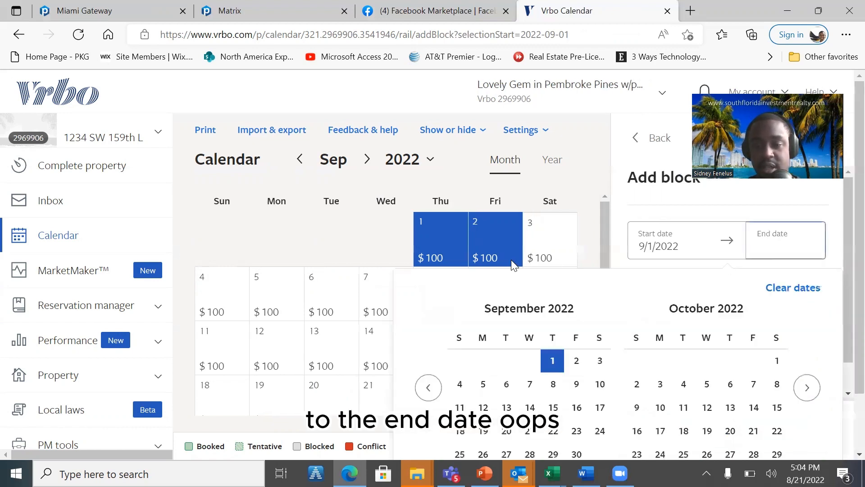
left_click(447, 240)
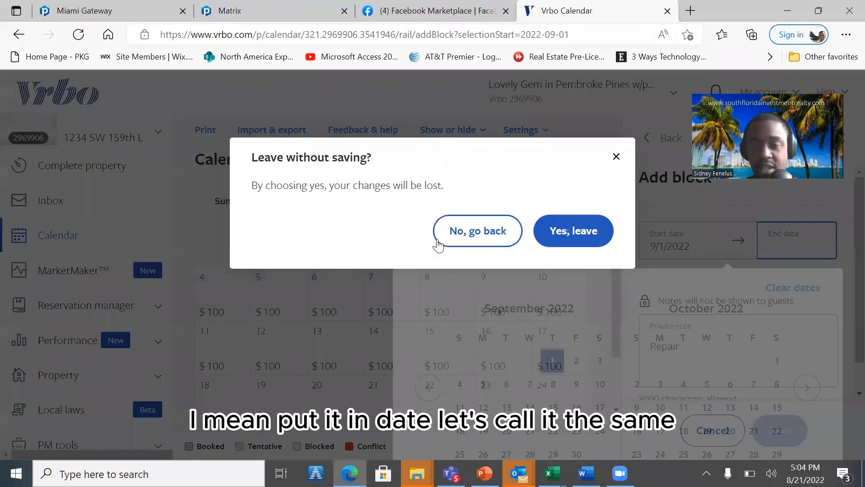
left_click(502, 233)
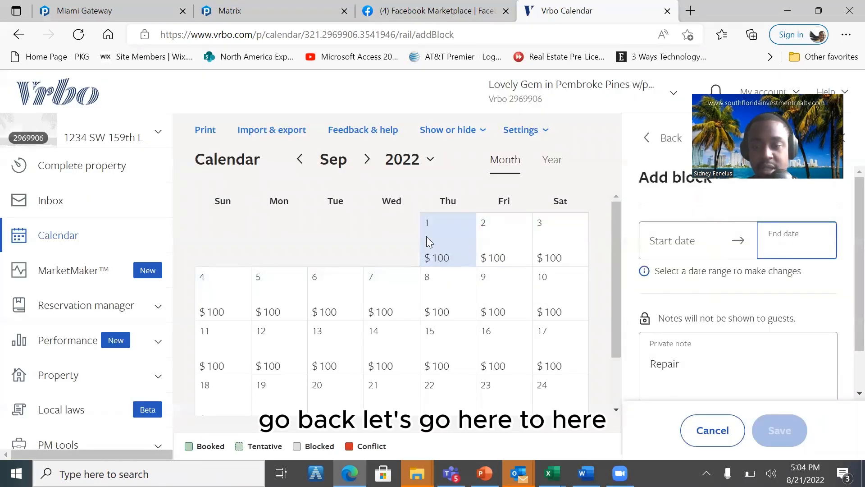
left_click(426, 236)
left_click(494, 243)
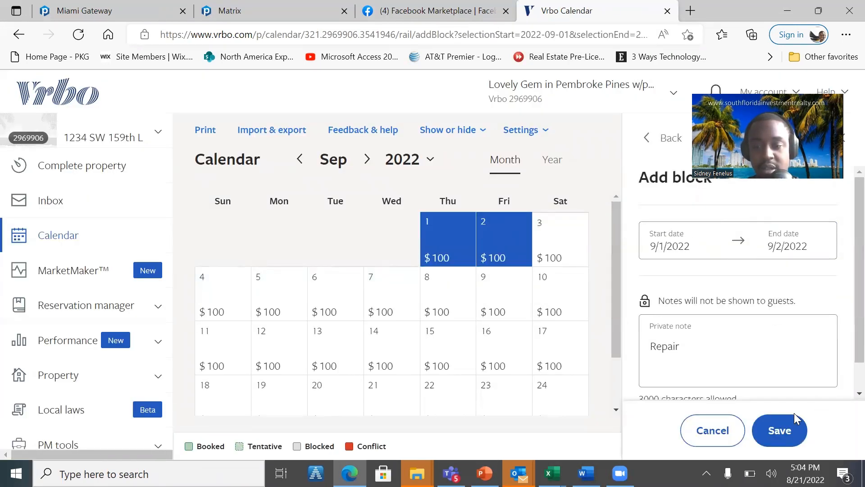
left_click(774, 431)
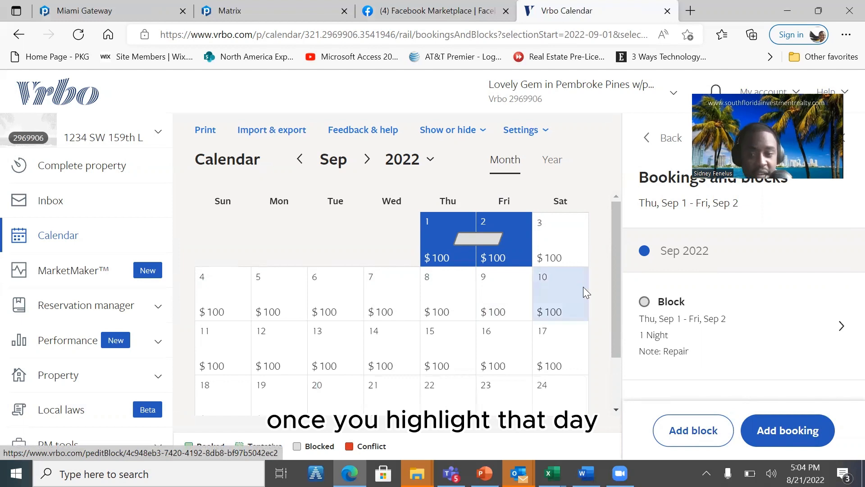
- Compare the entries for September 3 and September 1, and delete the September 1 to September 2 block
left_click(561, 238)
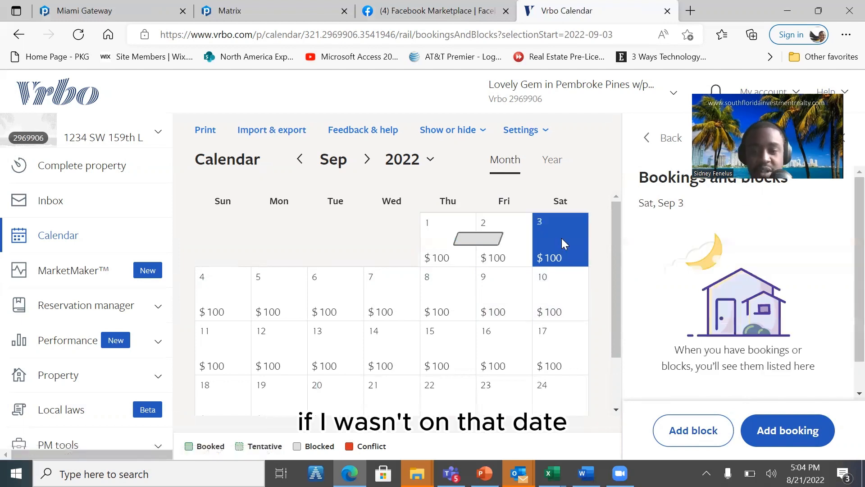
left_click(441, 247)
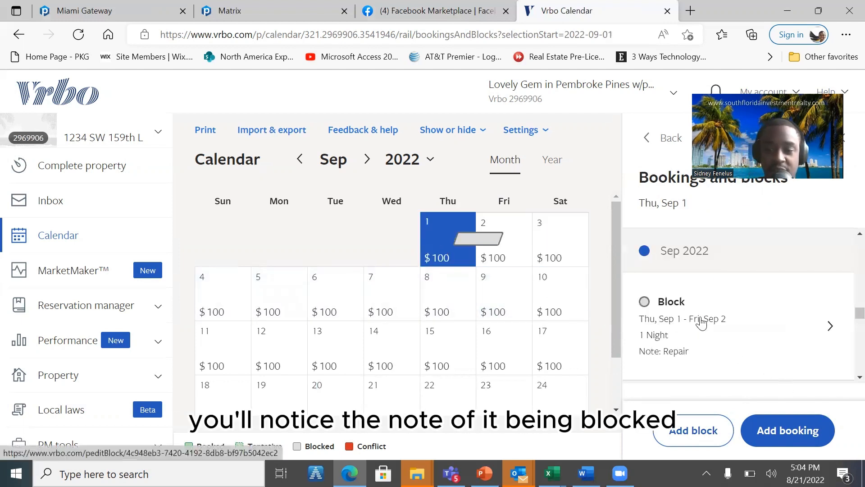
left_click(642, 305)
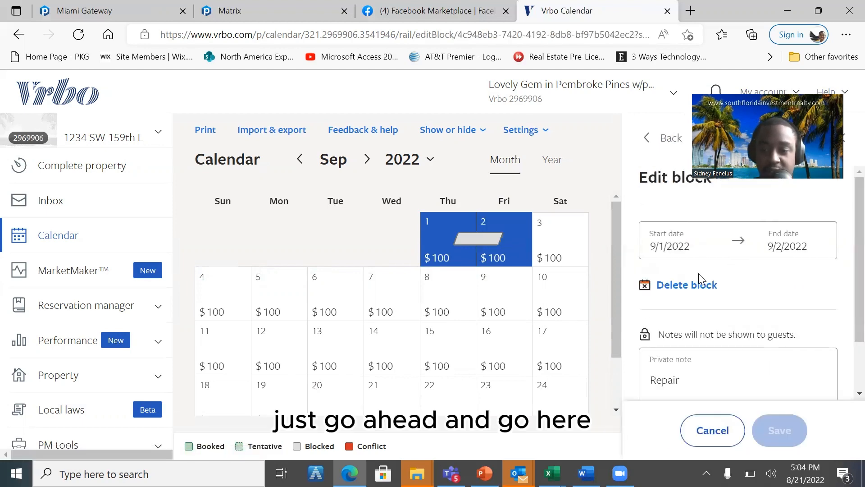
left_click(689, 283)
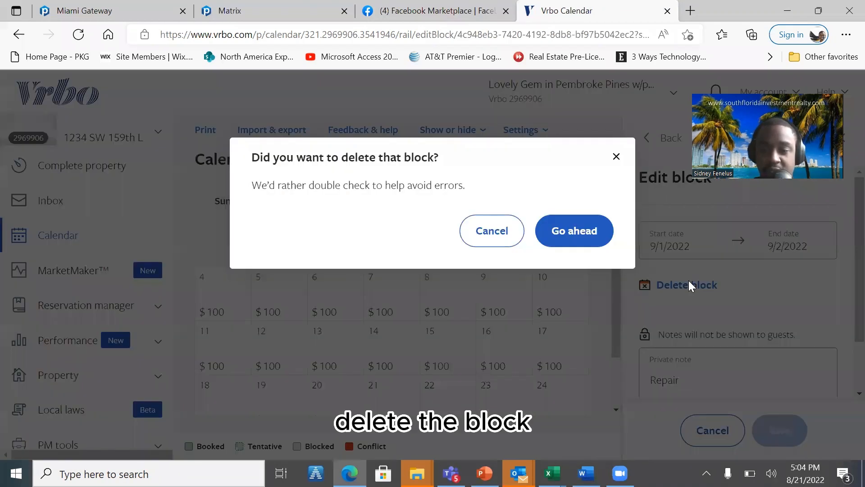
left_click(559, 230)
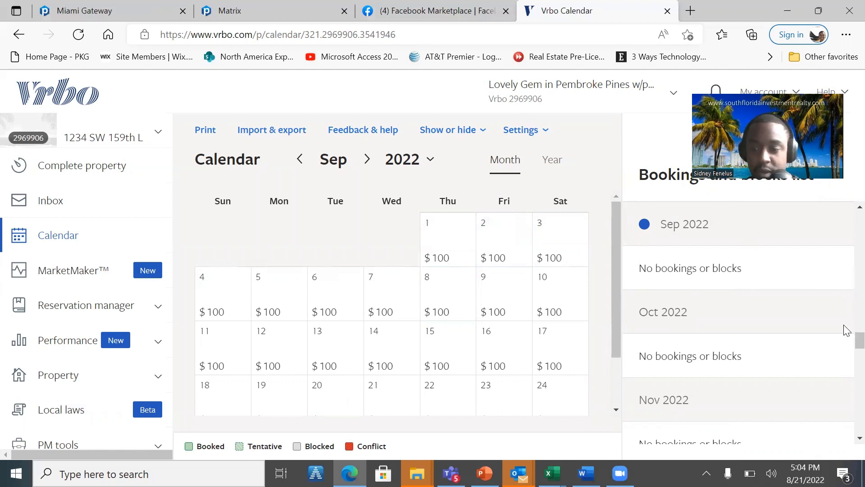
- Select September 1 to September 3, 2022 on the calendar and open the rates and discounts for that range
left_click(459, 268)
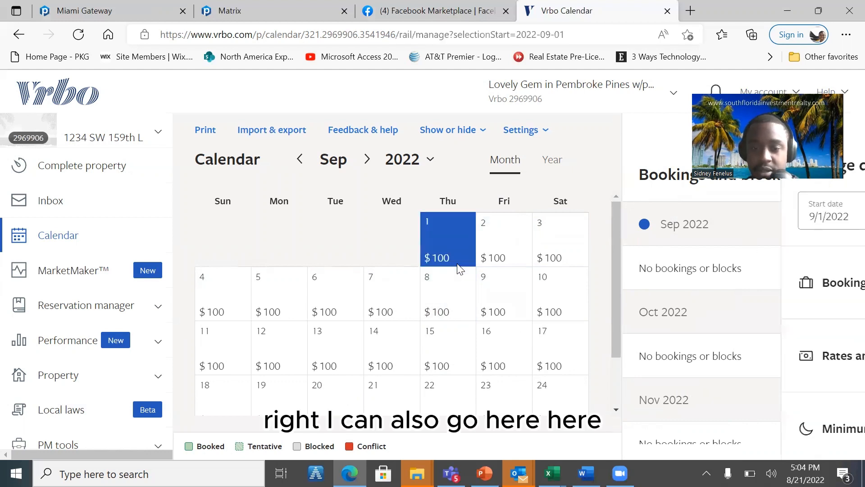
left_click(546, 246)
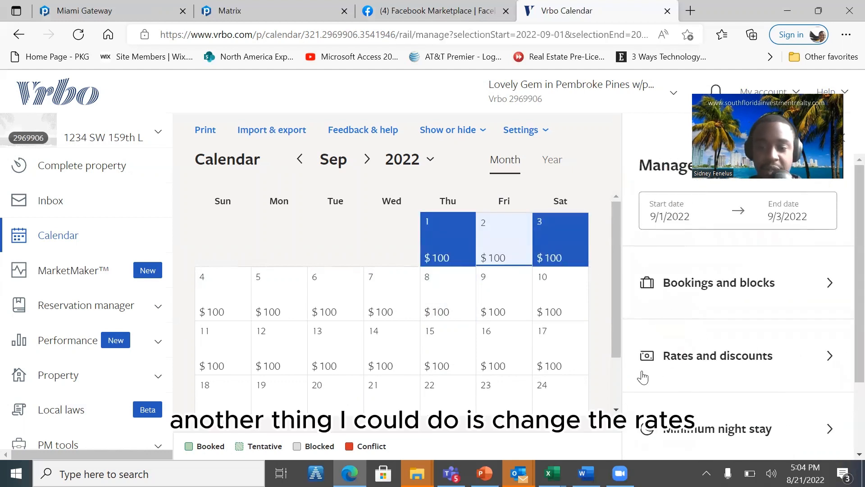
left_click(670, 371)
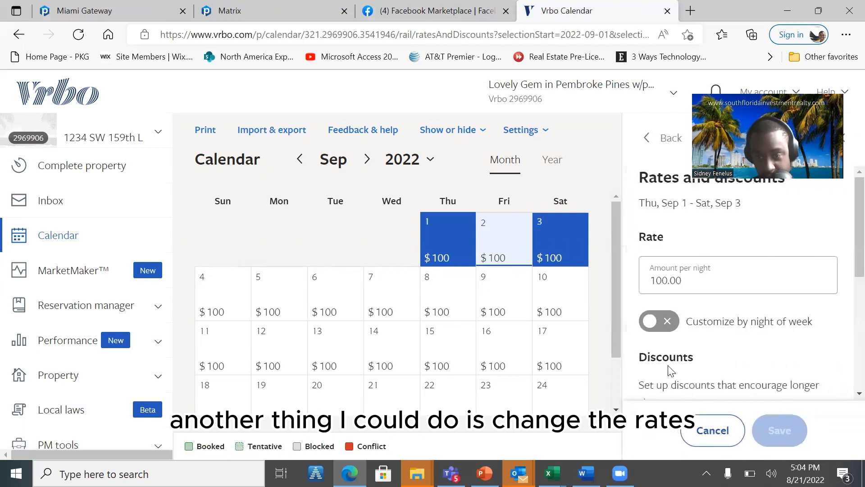
- Enter a nightly rate of 89 for the selected dates and look through the weekly and monthly discount options
left_click(714, 277)
key("BackSpace")
key("BackSpace")
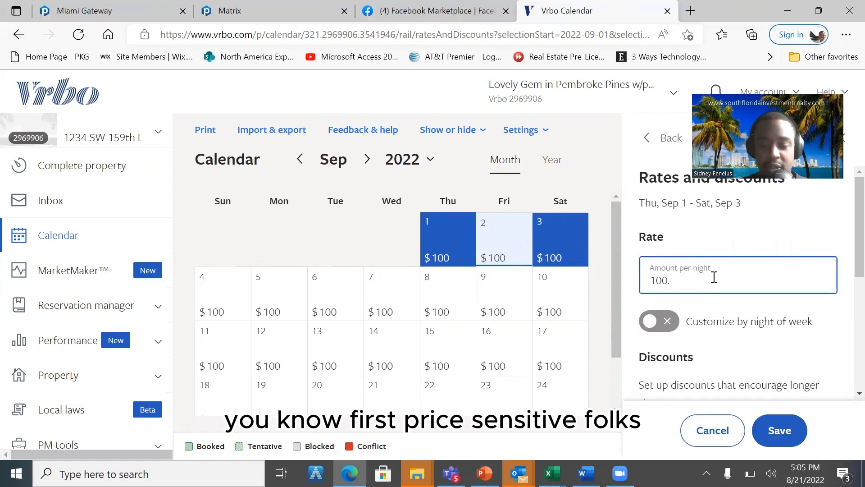
key("BackSpace")
type("89")
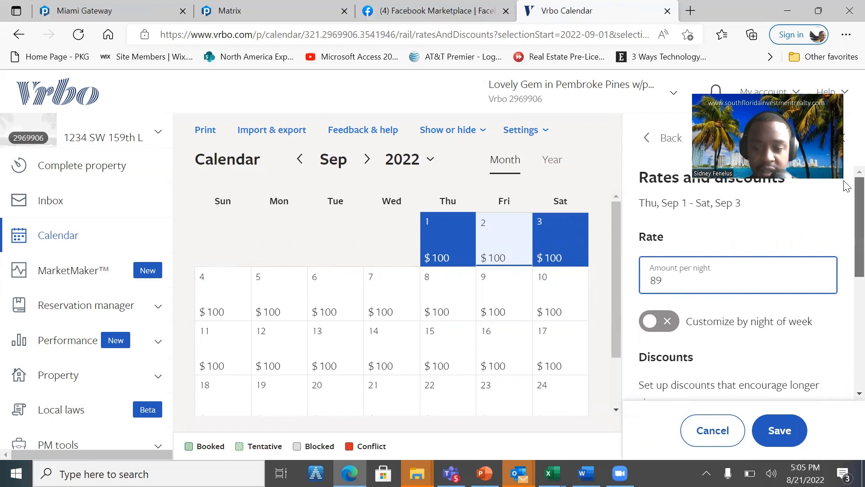
scroll(846, 234, "down", 3)
scroll(846, 234, "up", 1)
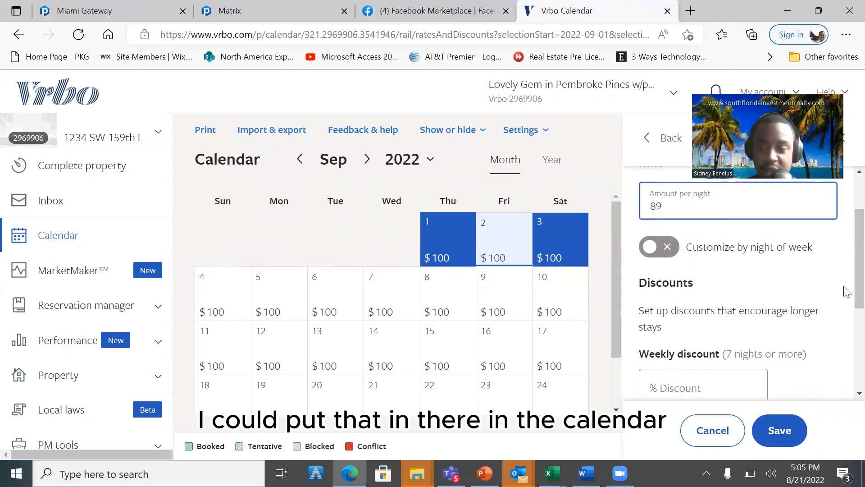
scroll(846, 318, "down", 3)
scroll(846, 317, "down", 1)
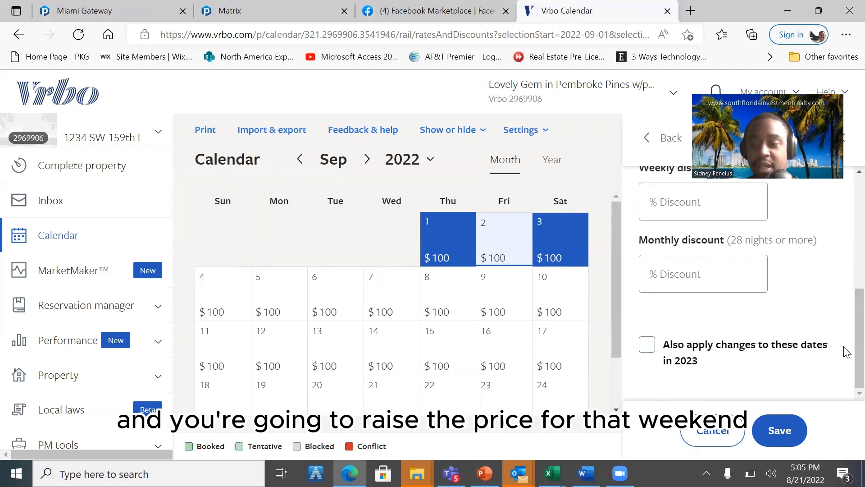
- Set the nightly rate to 200, also apply the change to these dates in 2023, and save
scroll(844, 349, "up", 10)
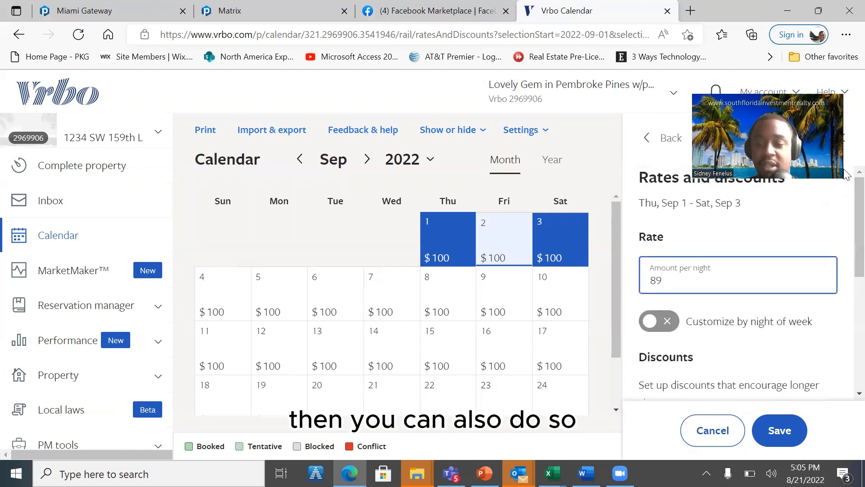
key("BackSpace")
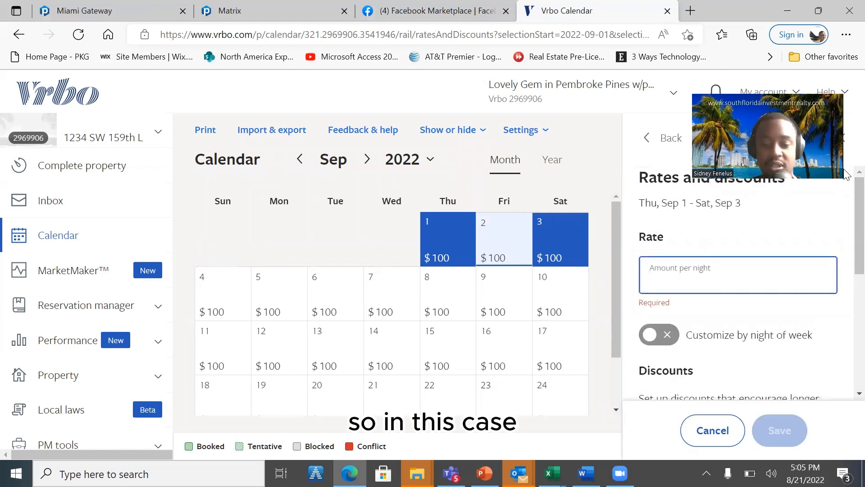
type("200")
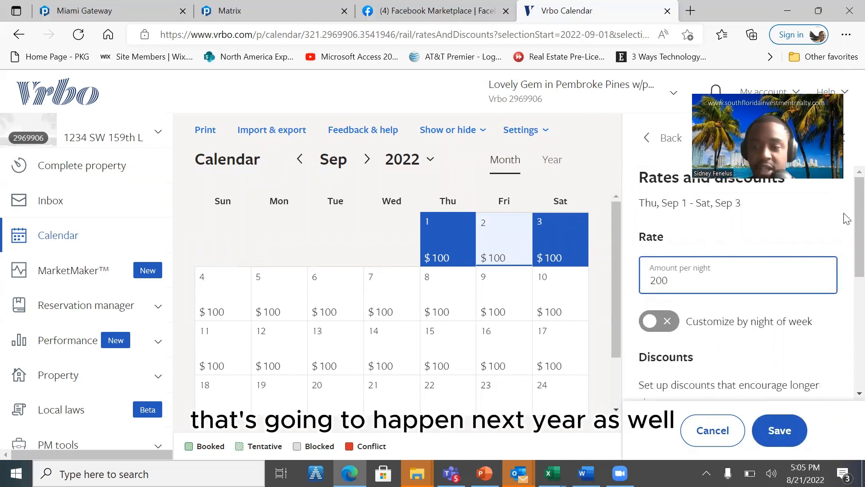
scroll(846, 392, "down", 5)
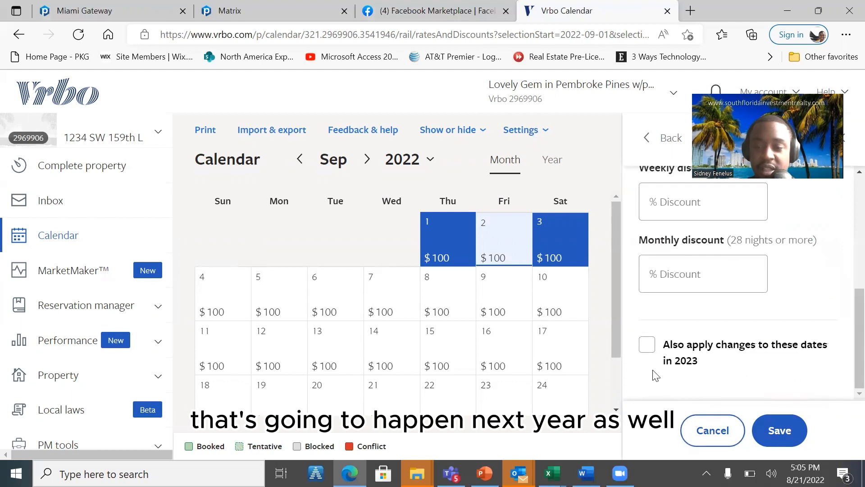
left_click(648, 345)
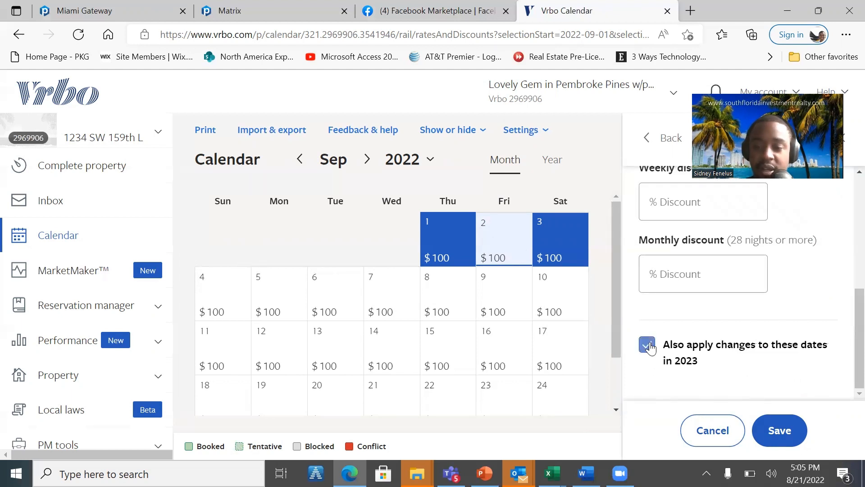
left_click(788, 430)
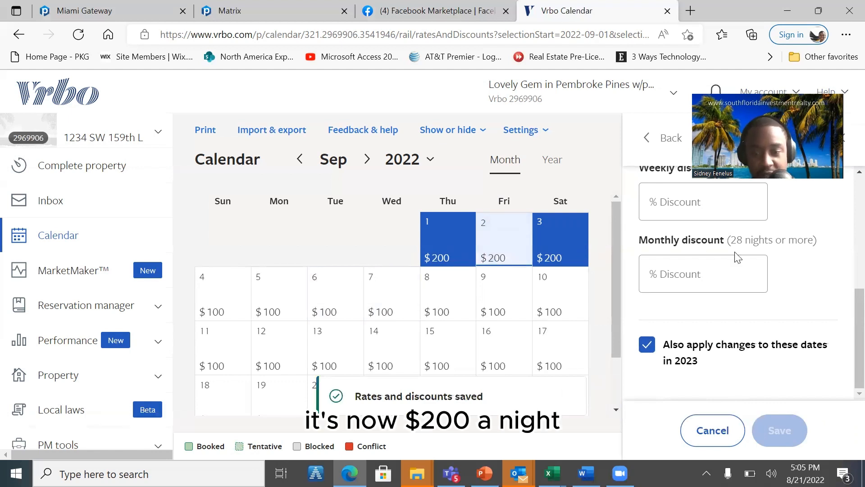
- Review the saved nightly rate for September 1 to September 3 and return to the date management options
left_click_drag(858, 326, 858, 191)
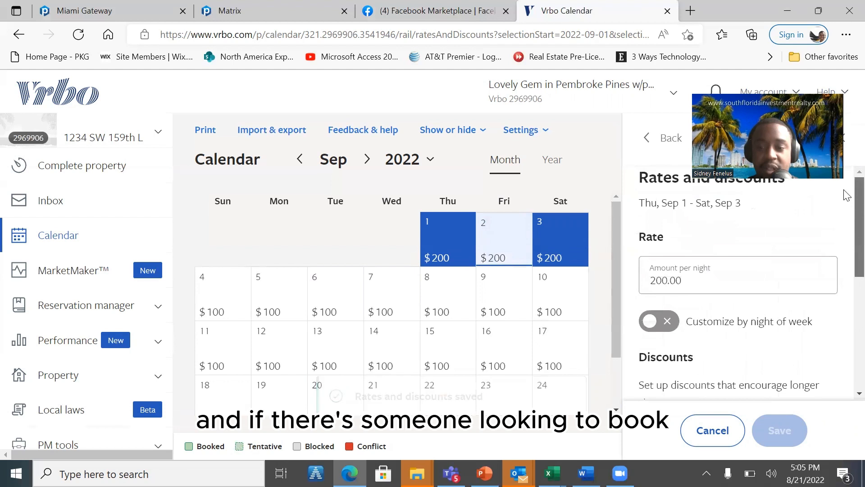
left_click(444, 261)
left_click_drag(453, 257, 553, 244)
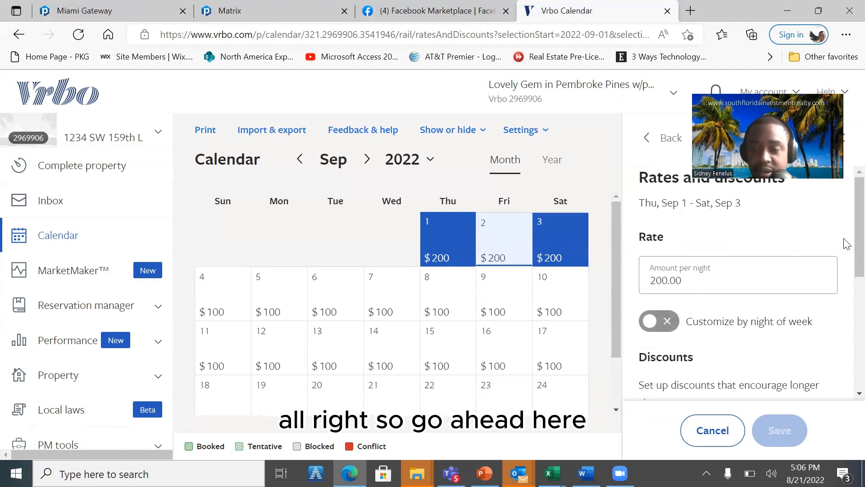
scroll(845, 257, "down", 2)
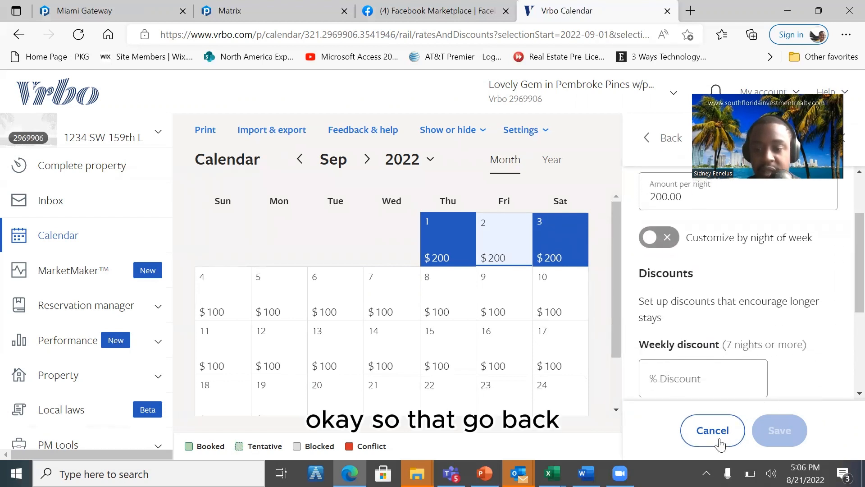
left_click(719, 440)
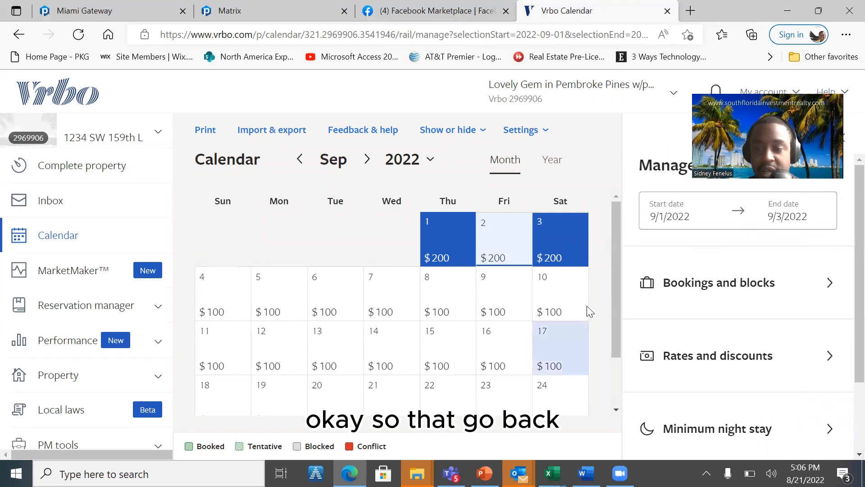
- Reopen the rates and discounts for September 1 to September 3 and examine the discount fields and the 2023 option
left_click(766, 354)
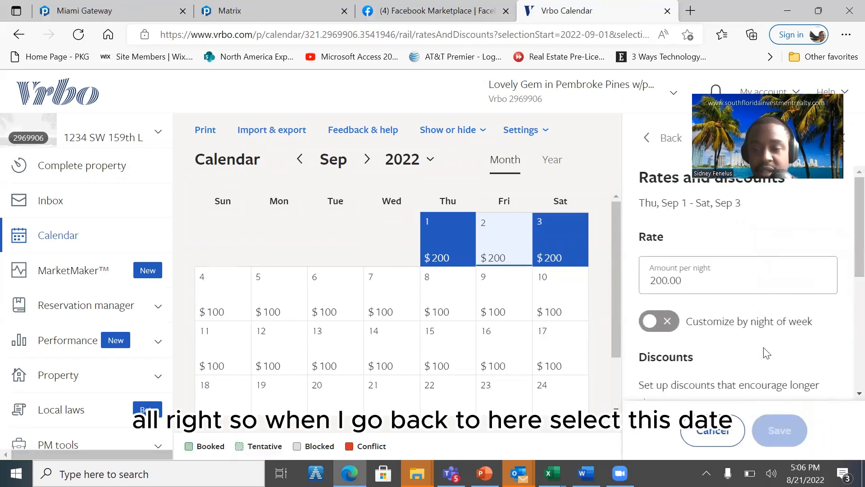
left_click(441, 257)
left_click(561, 243)
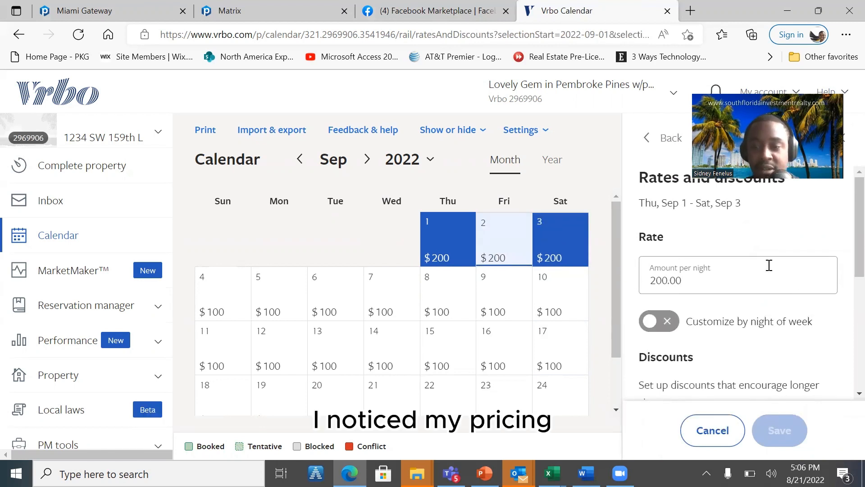
scroll(845, 271, "down", 5)
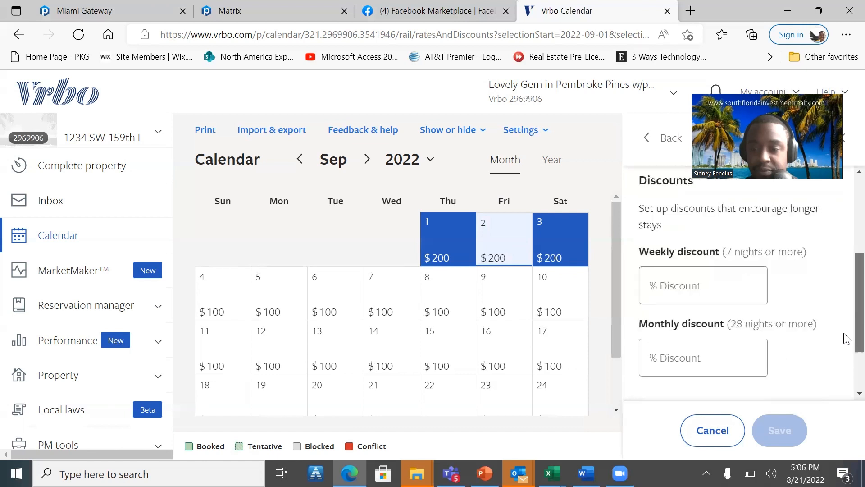
left_click_drag(837, 373, 847, 182)
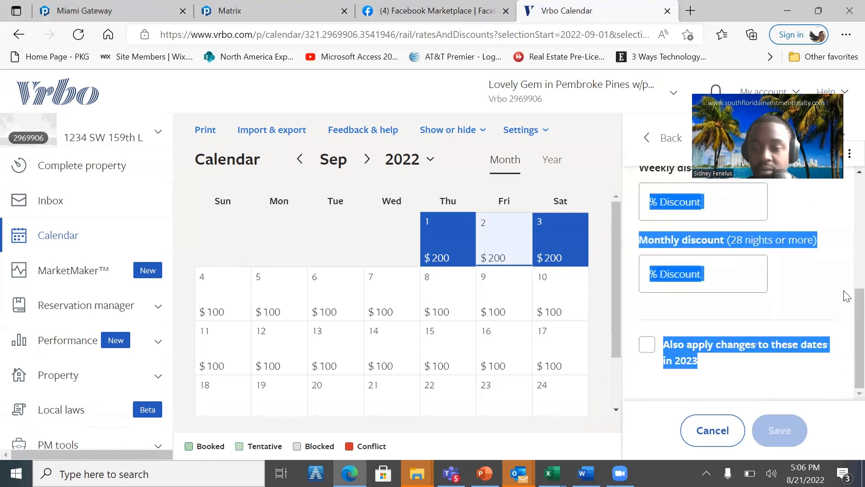
- Turn on rate customization by night of week to view its fields, and switch it off again
scroll(849, 252, "up", 6)
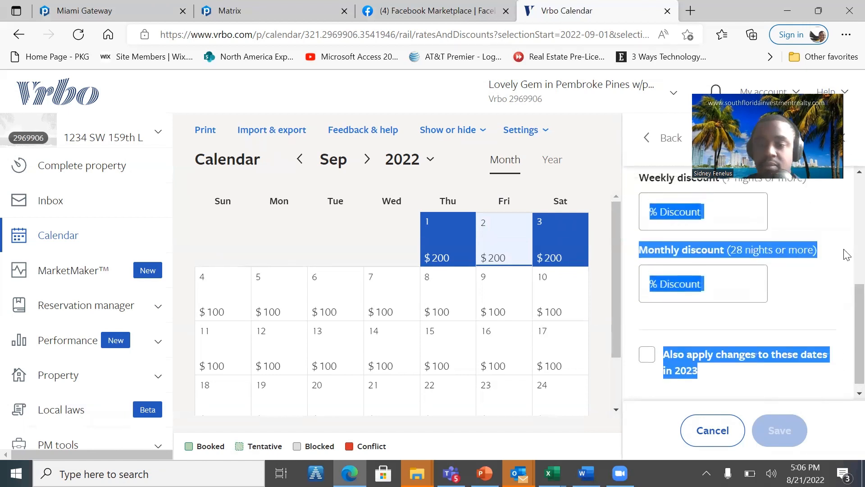
scroll(847, 255, "down", 1)
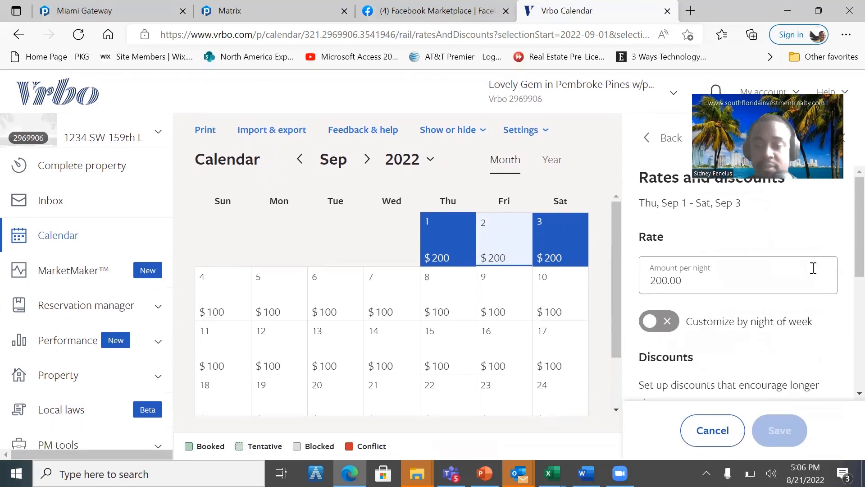
left_click(662, 321)
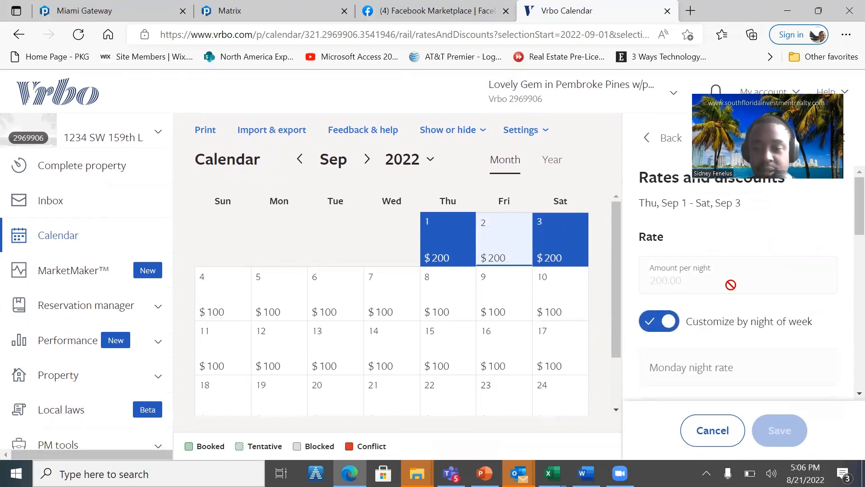
left_click(668, 321)
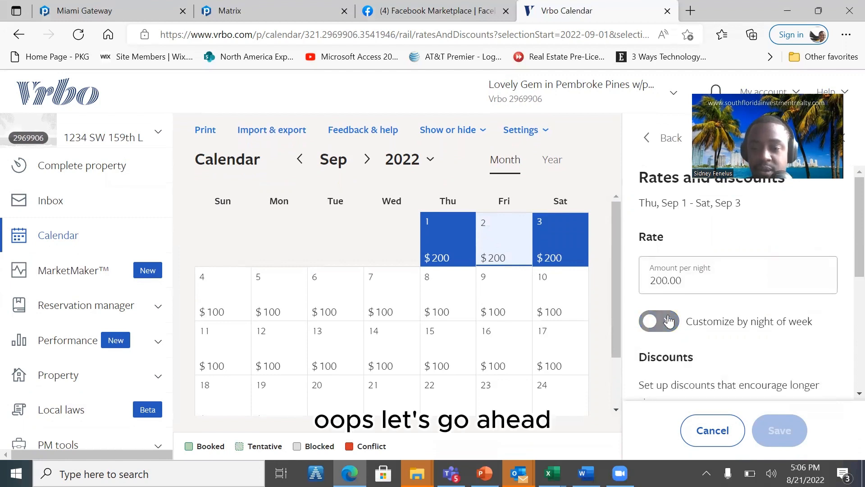
- Set the nightly rate for September 1 to September 3 to 100 and save the change
left_click(682, 279)
key("BackSpace")
key("BackSpace")
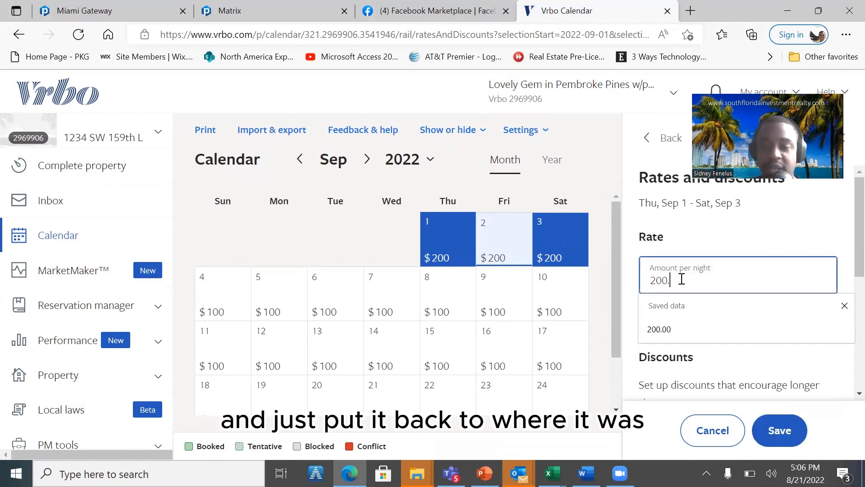
key("BackSpace")
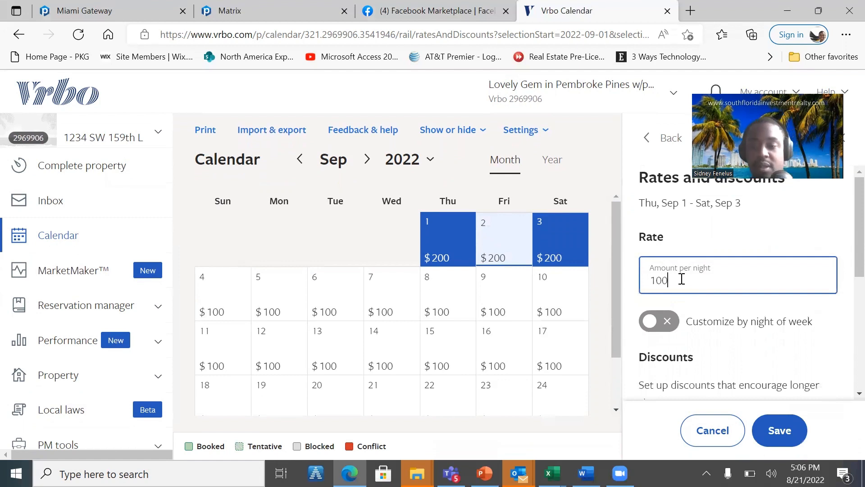
left_click(775, 430)
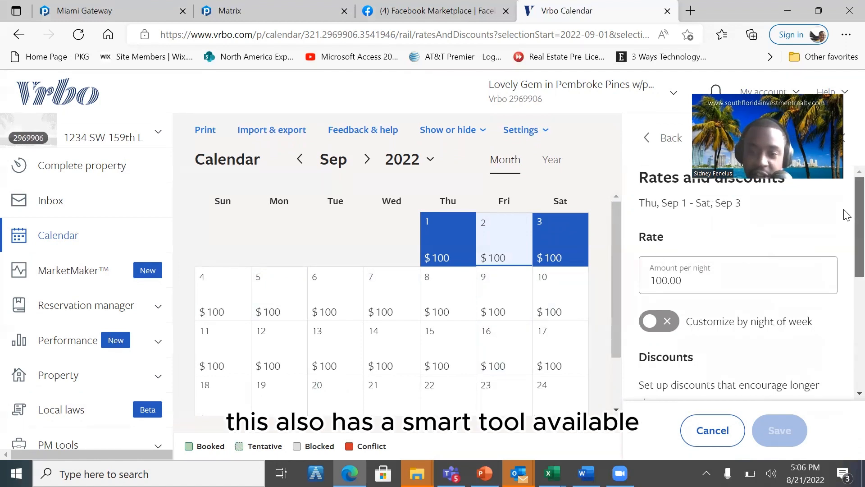
- Select September 4 to September 10 and try a 10% weekly discount
scroll(843, 215, "down", 2)
scroll(843, 259, "down", 1)
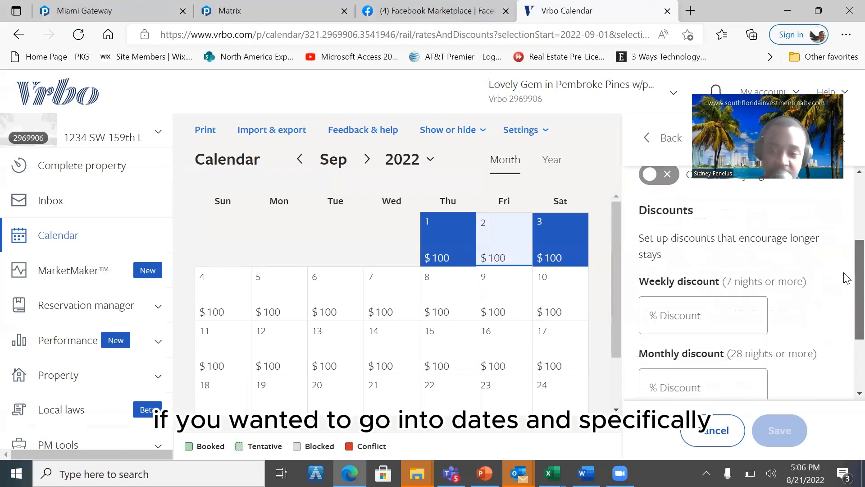
left_click(215, 294)
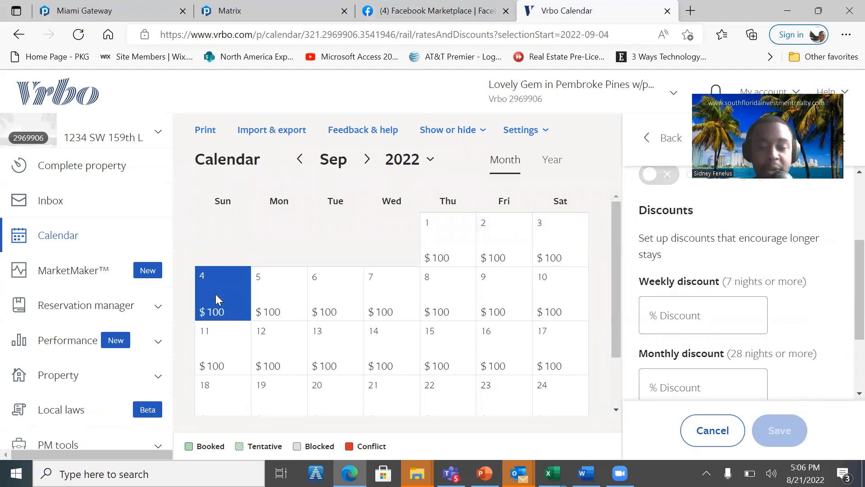
left_click(559, 284)
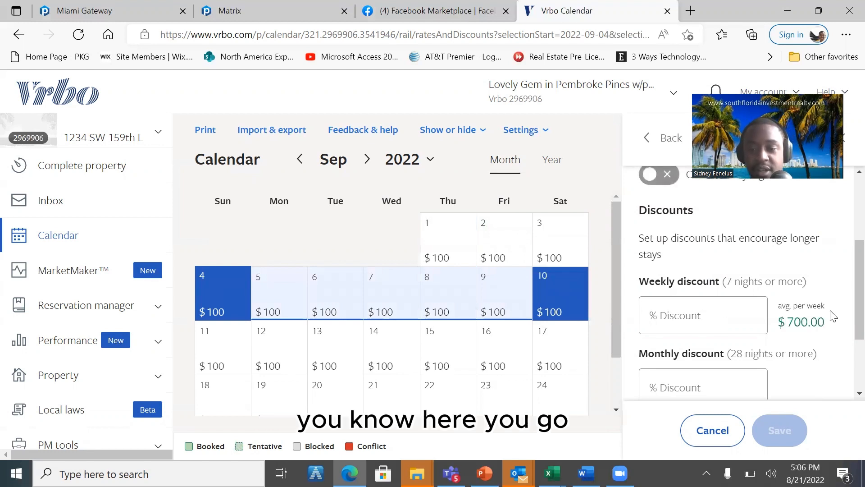
left_click(698, 309)
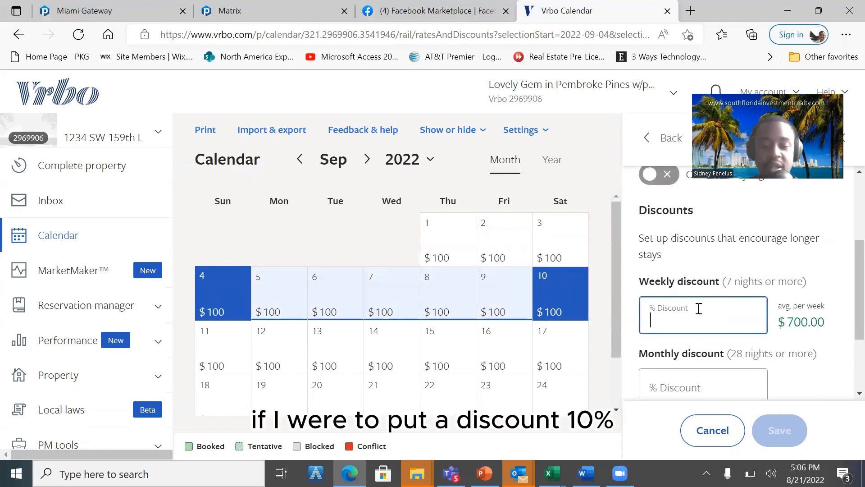
type("10")
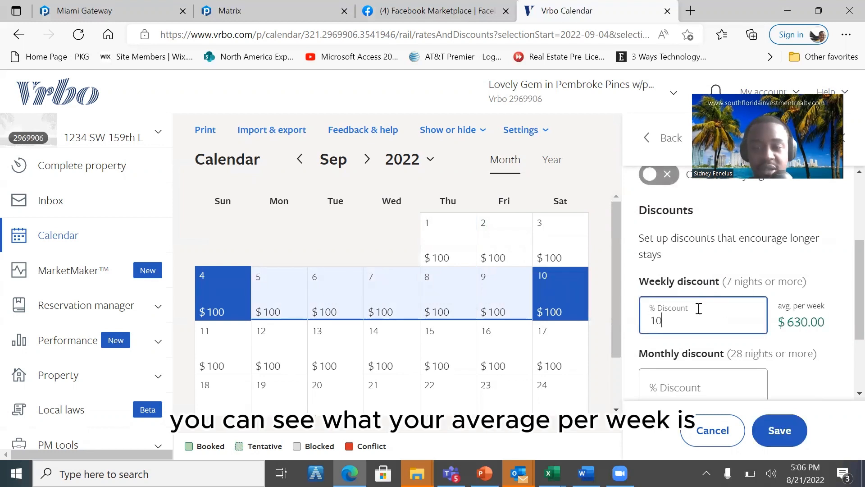
- Try weekly discounts of 5% and 10% in turn for the selected week and leave the discount empty
key("BackSpace")
key("BackSpace")
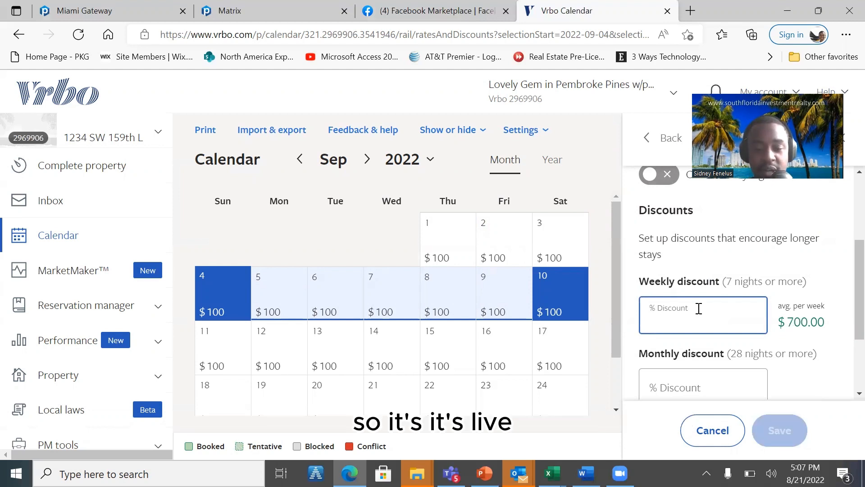
type("50")
key("BackSpace")
key("BackSpace")
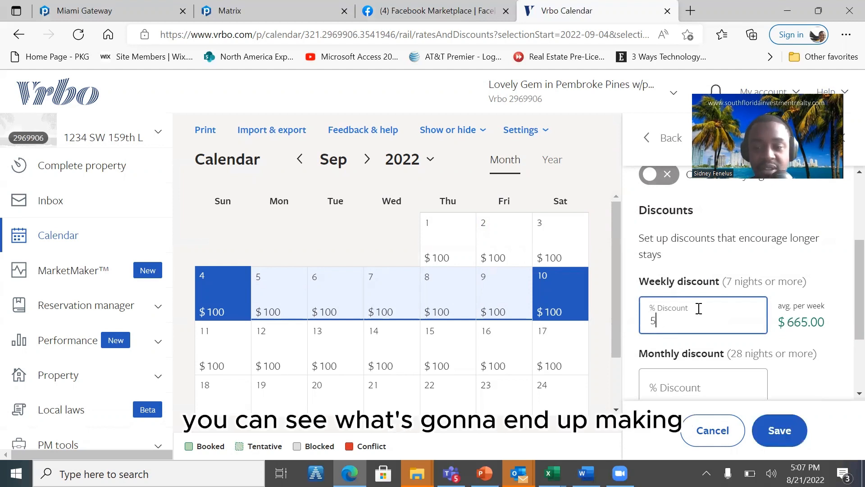
type("10")
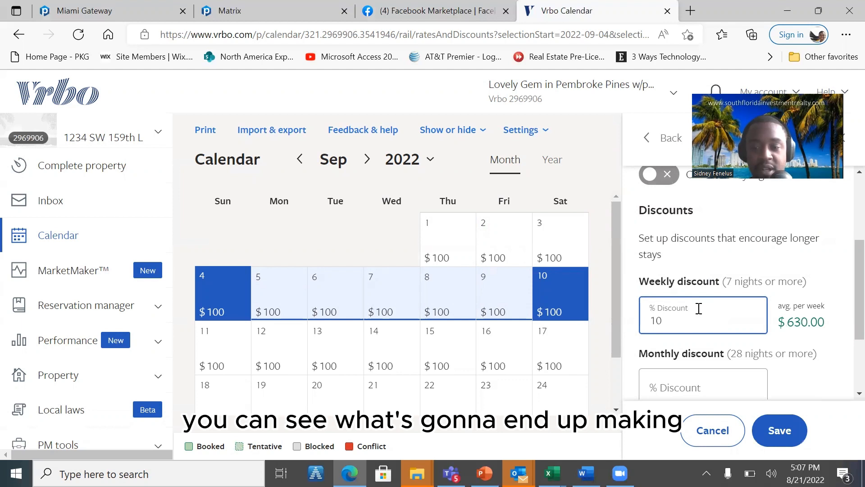
key("BackSpace")
key("BackSpace")
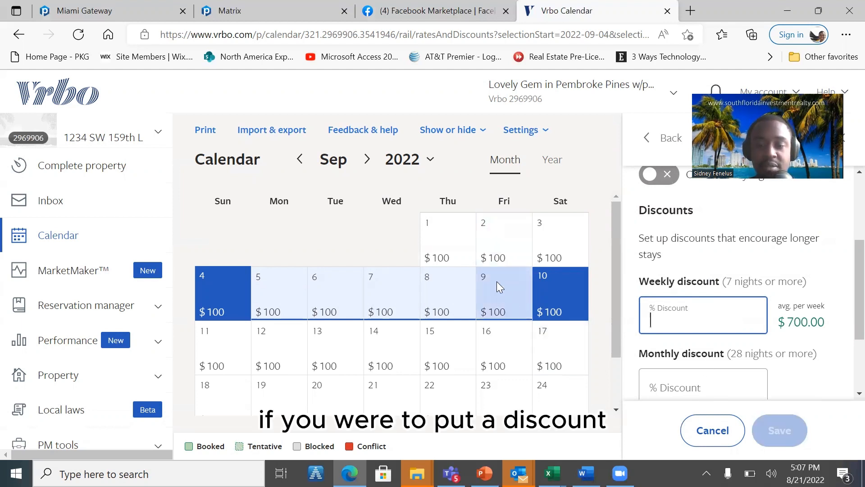
- Select September 1 to September 30, try a 10% monthly discount, and clear it again
left_click(671, 381)
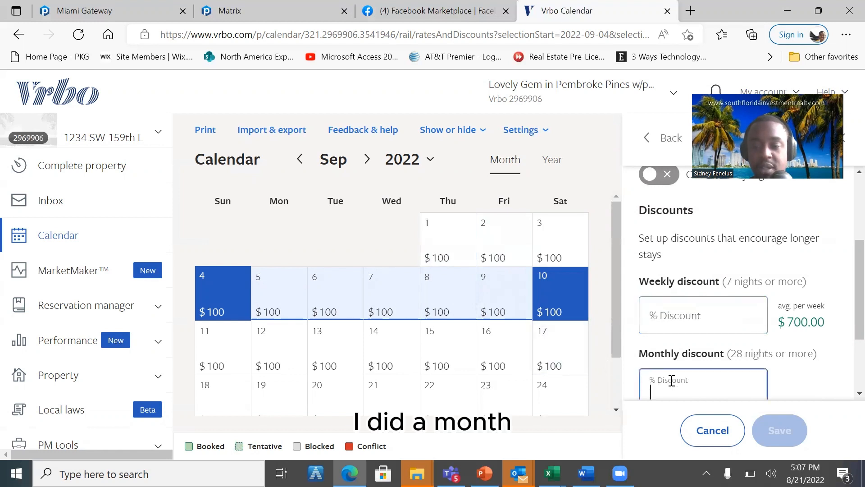
scroll(671, 381, "down", 2)
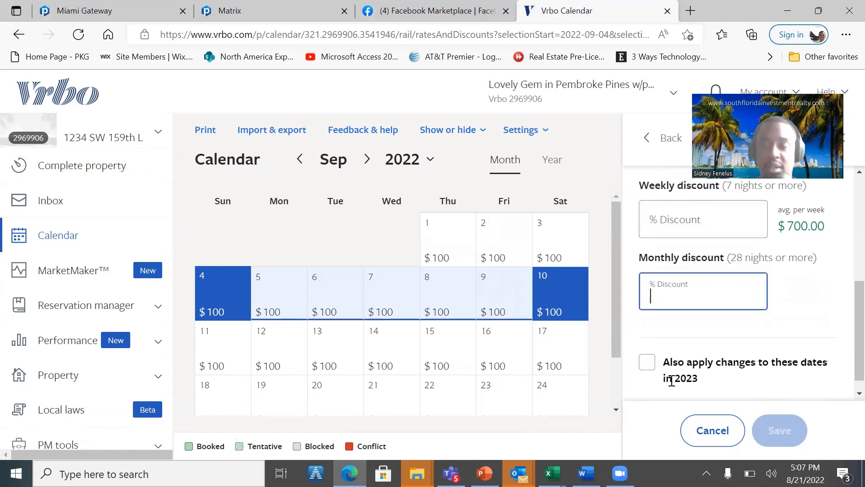
left_click(455, 216)
left_click(504, 302)
scroll(507, 336, "down", 2)
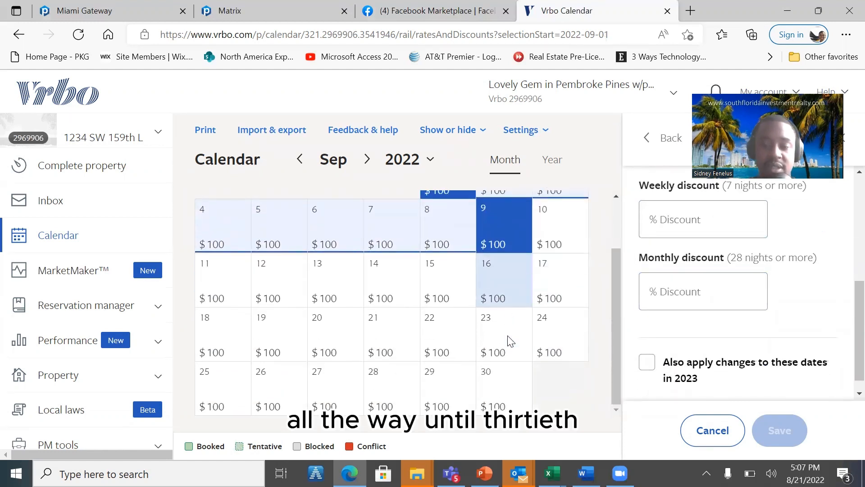
left_click(509, 386)
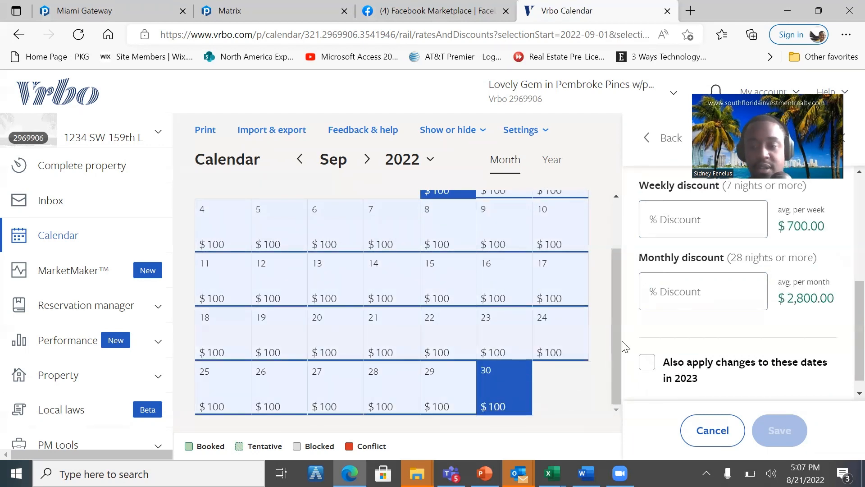
left_click(691, 302)
type("10")
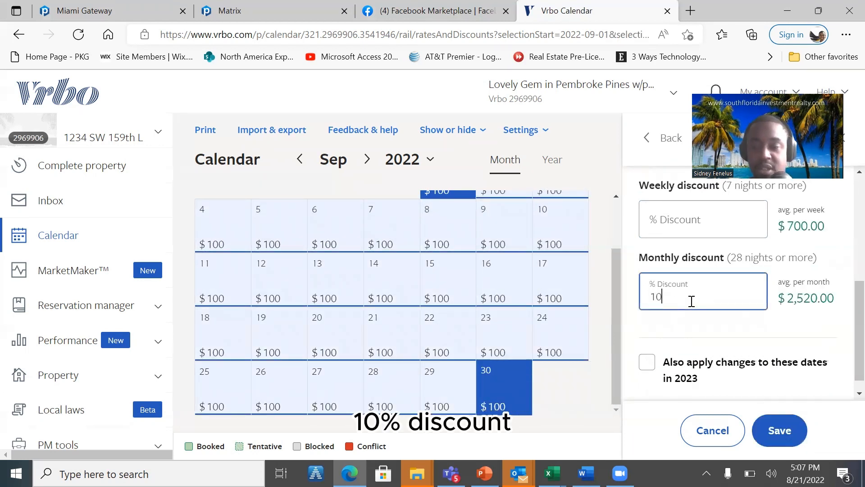
key("BackSpace")
key("BackSpace")
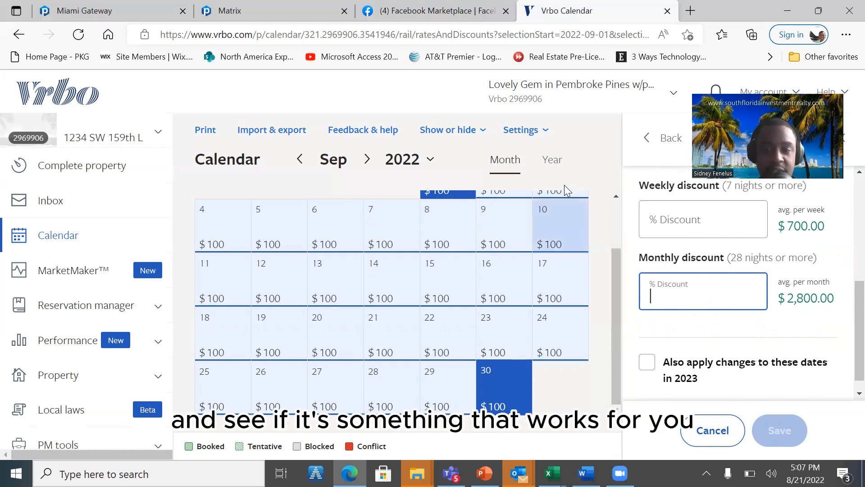
- Explore date selection in the year view, including October 2 to October 15, and return to the month view
left_click(555, 161)
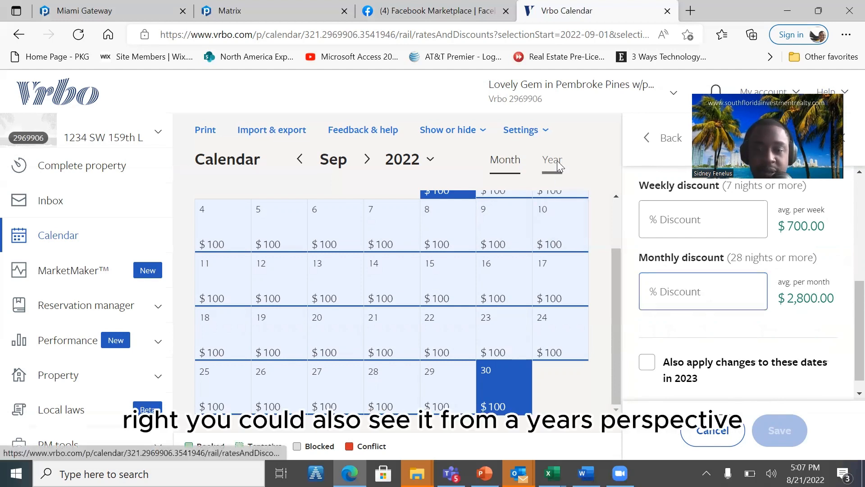
left_click_drag(425, 317, 582, 380)
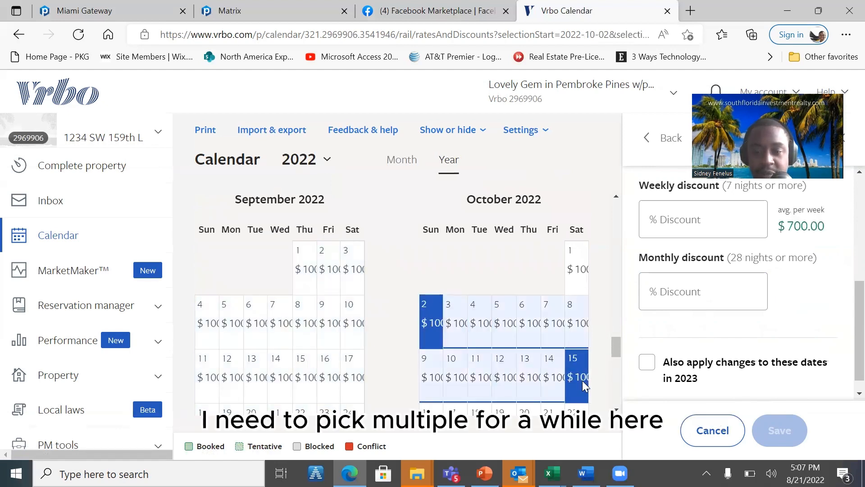
scroll(430, 329, "down", 7)
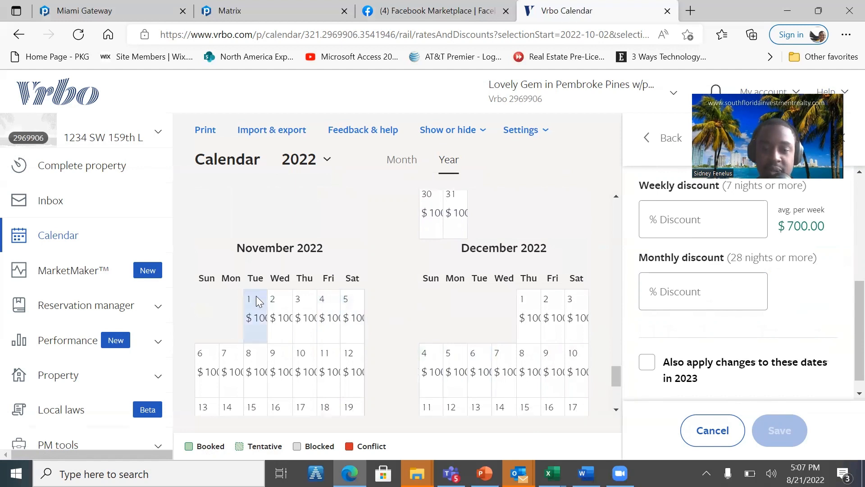
left_click(266, 329)
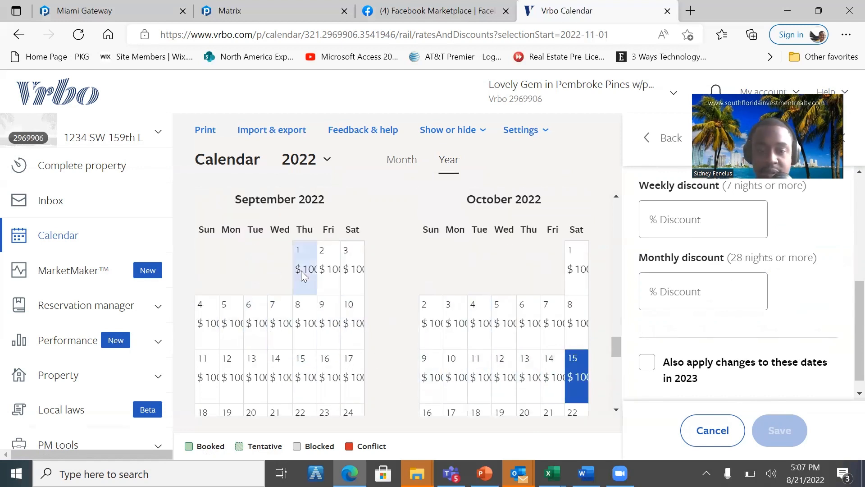
scroll(302, 275, "up", 5)
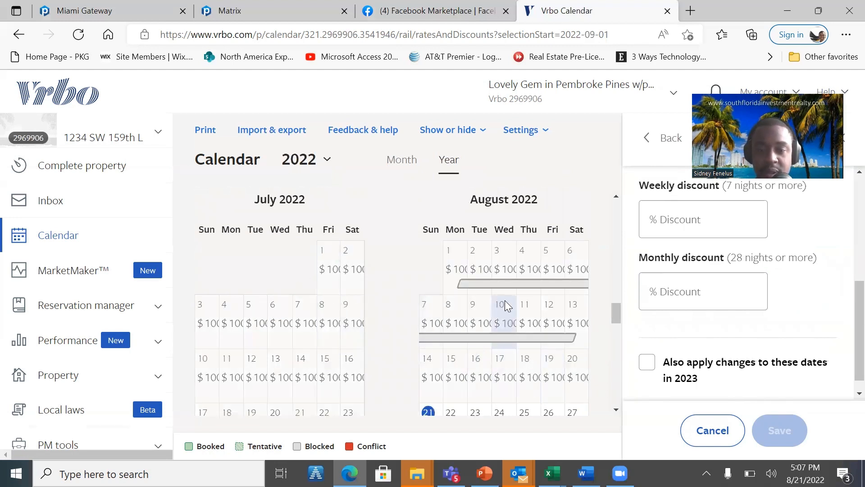
left_click(214, 319)
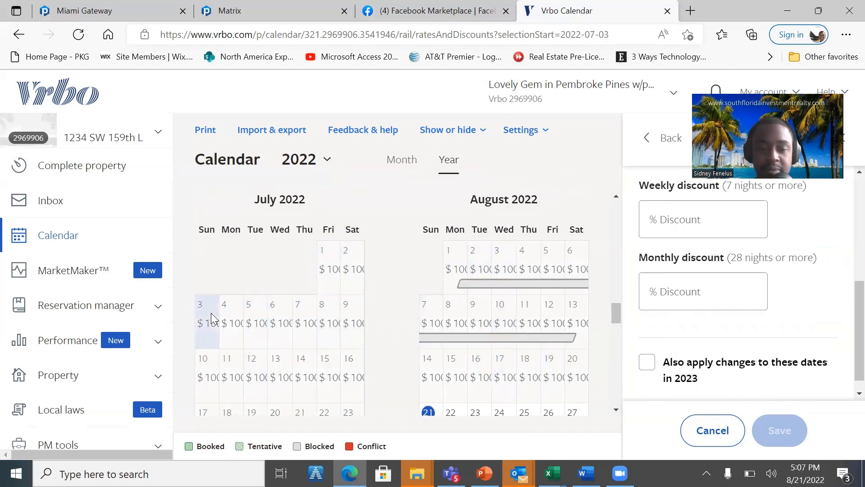
left_click(401, 166)
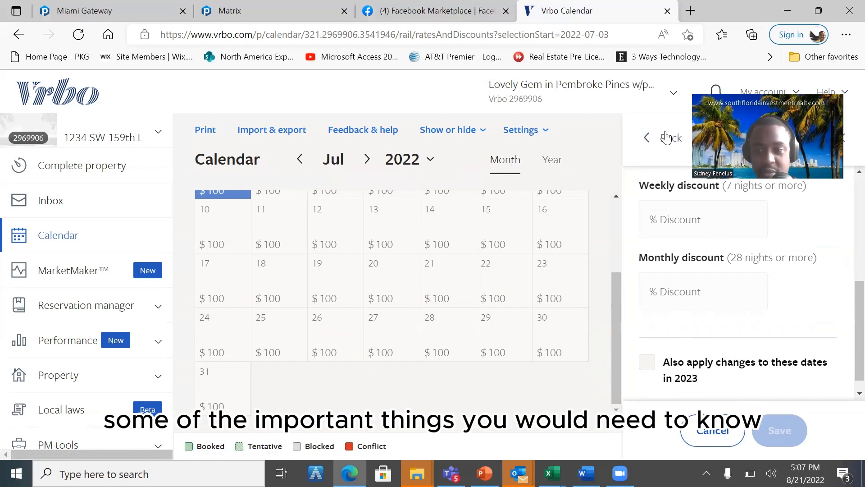
- Return to the date management options, review the minimum night stay setting, and cancel without changes
left_click(648, 138)
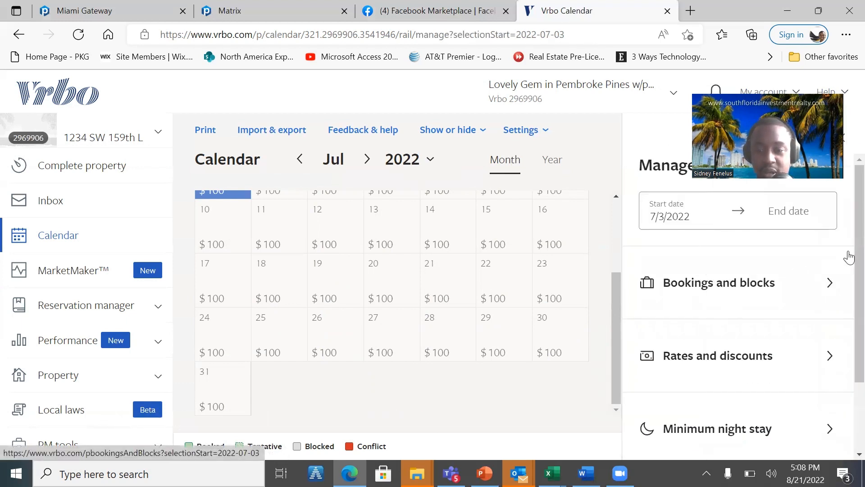
scroll(846, 259, "down", 2)
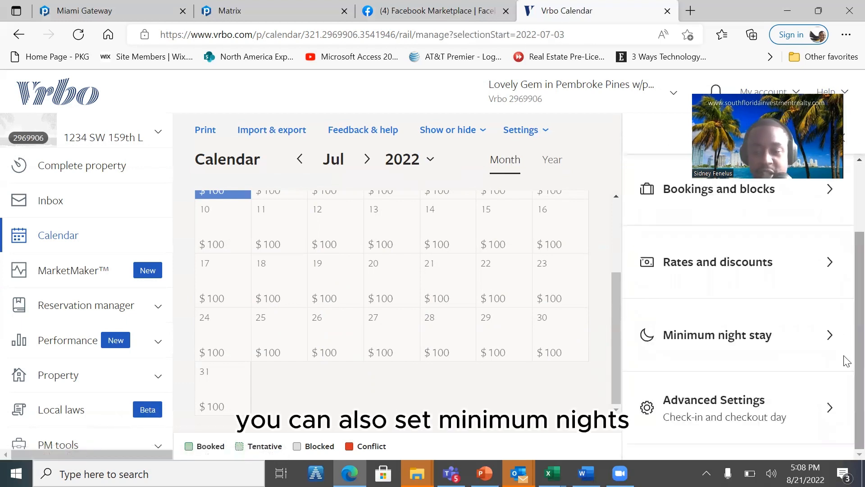
left_click(780, 342)
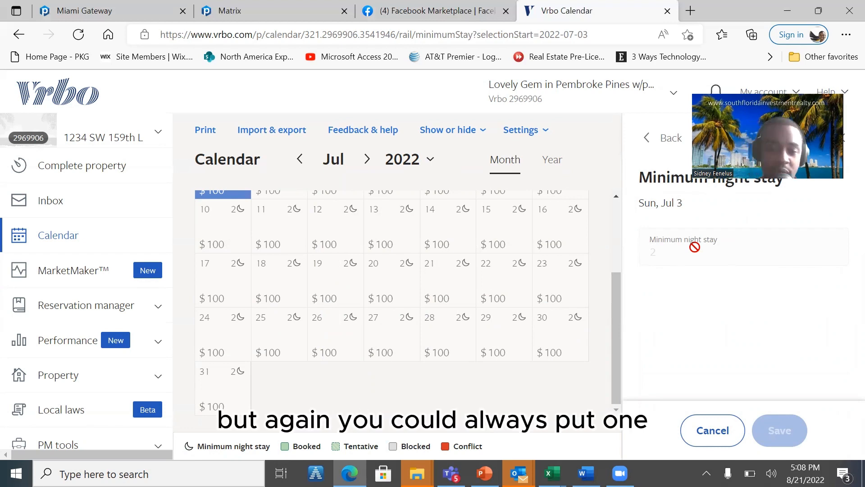
left_click(726, 436)
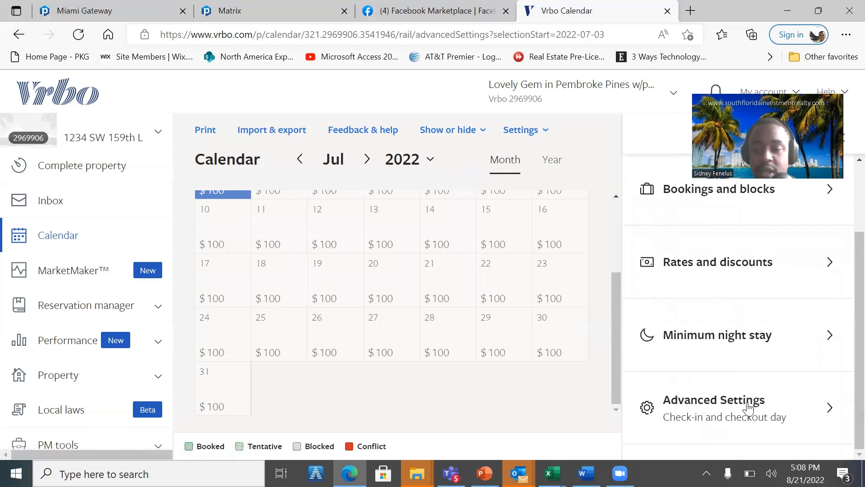
- Open the advanced settings for the selected date and examine the check-in and checkout day options
left_click(747, 408)
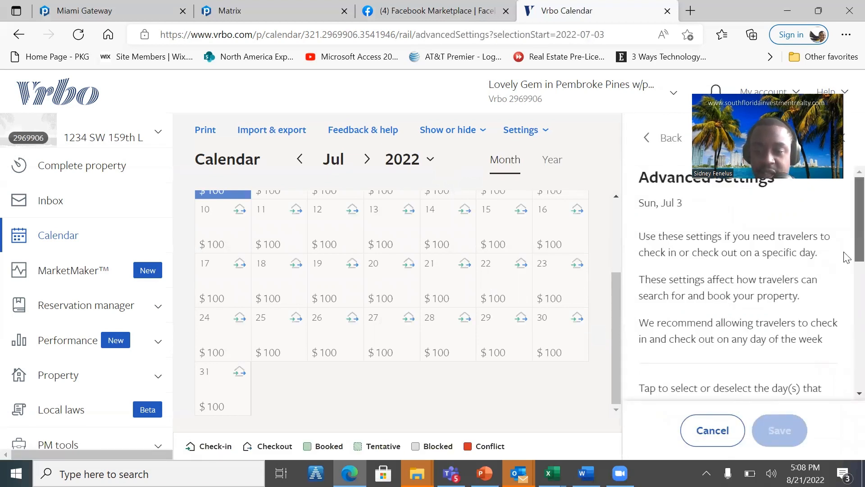
left_click_drag(847, 258, 846, 390)
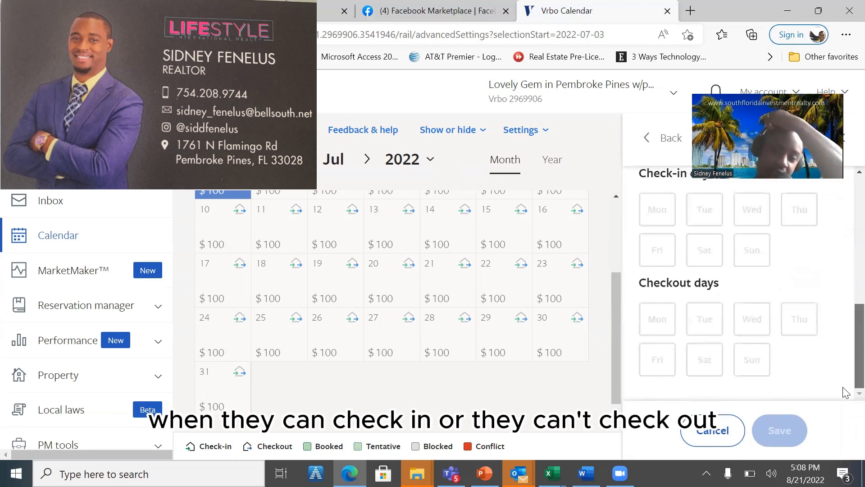
scroll(846, 392, "up", 7)
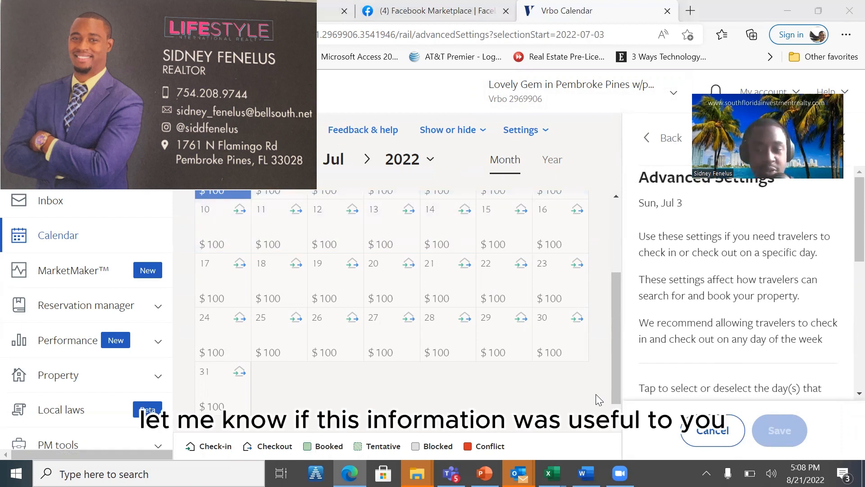
left_click(574, 399)
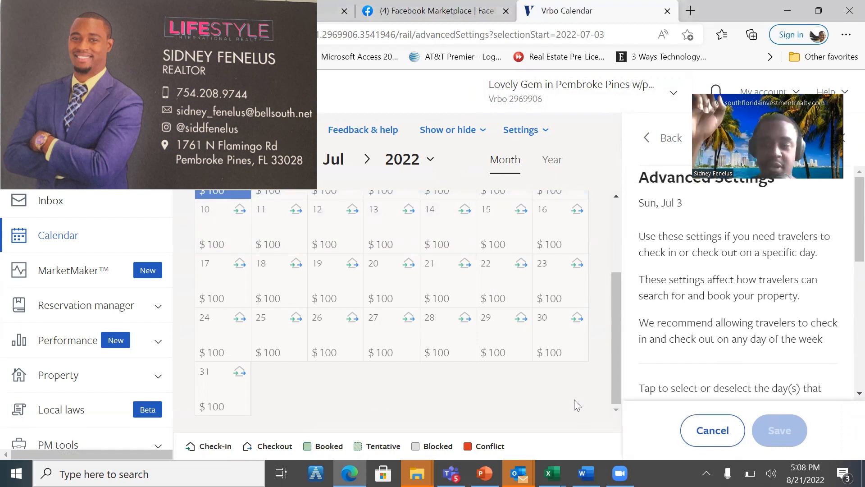